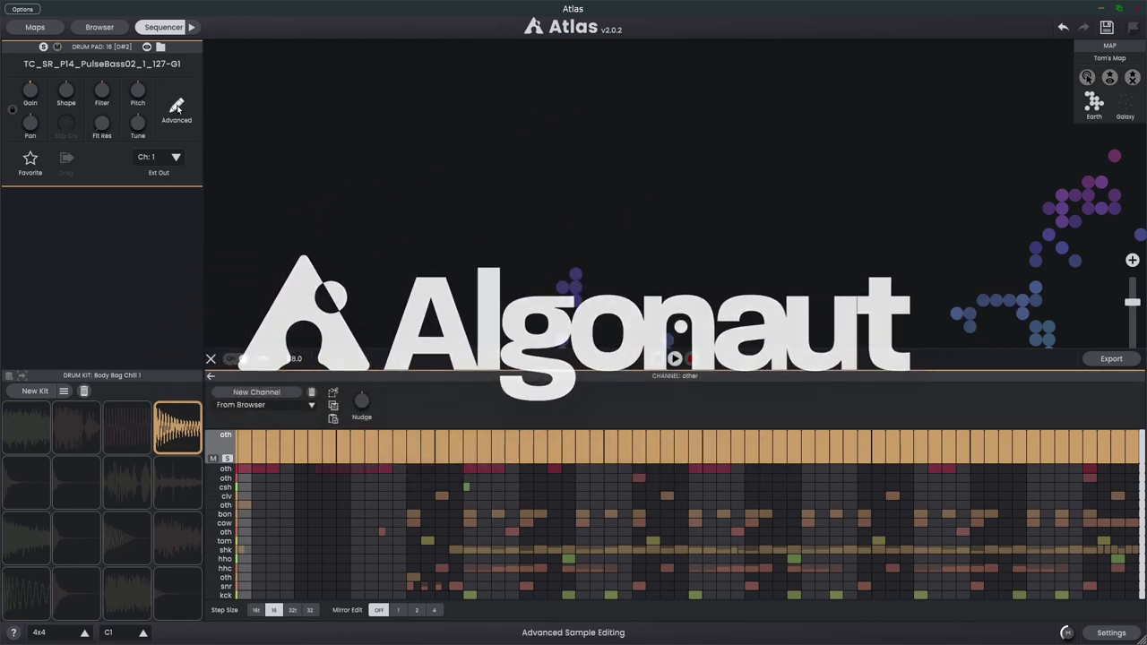
Open the advanced sample controls for the TC_SR_P14_PulseBass02 sample on drum pad 16.
{"action": "left_click", "coordinate": [177, 107]}
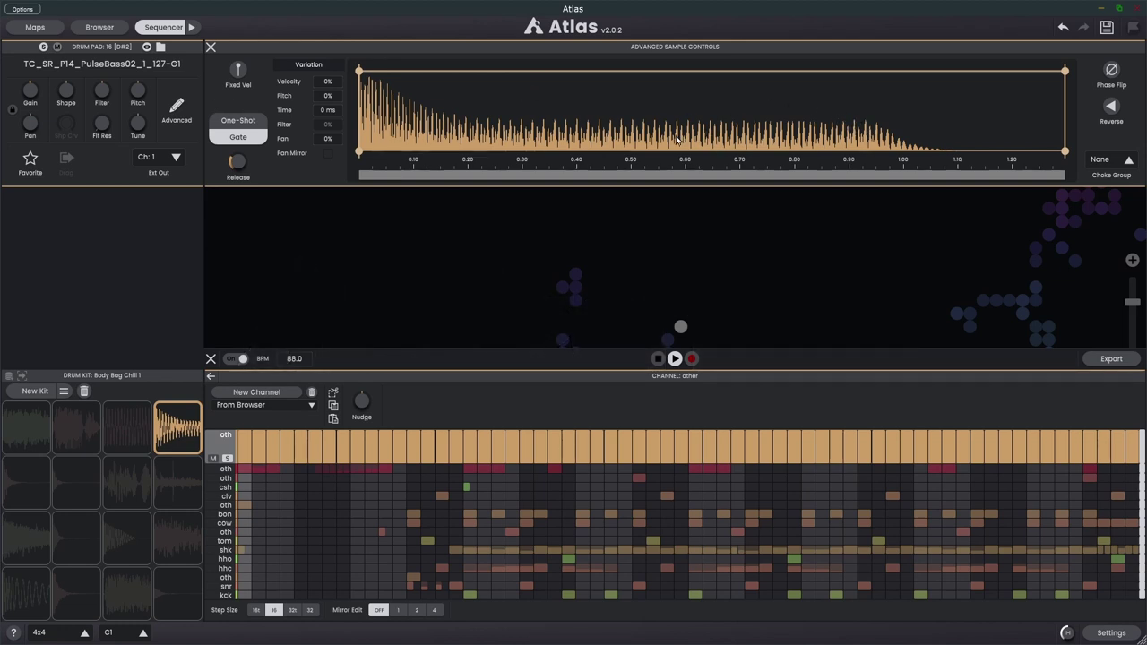
{"action": "left_click", "coordinate": [73, 438]}
{"action": "left_click", "coordinate": [172, 437]}
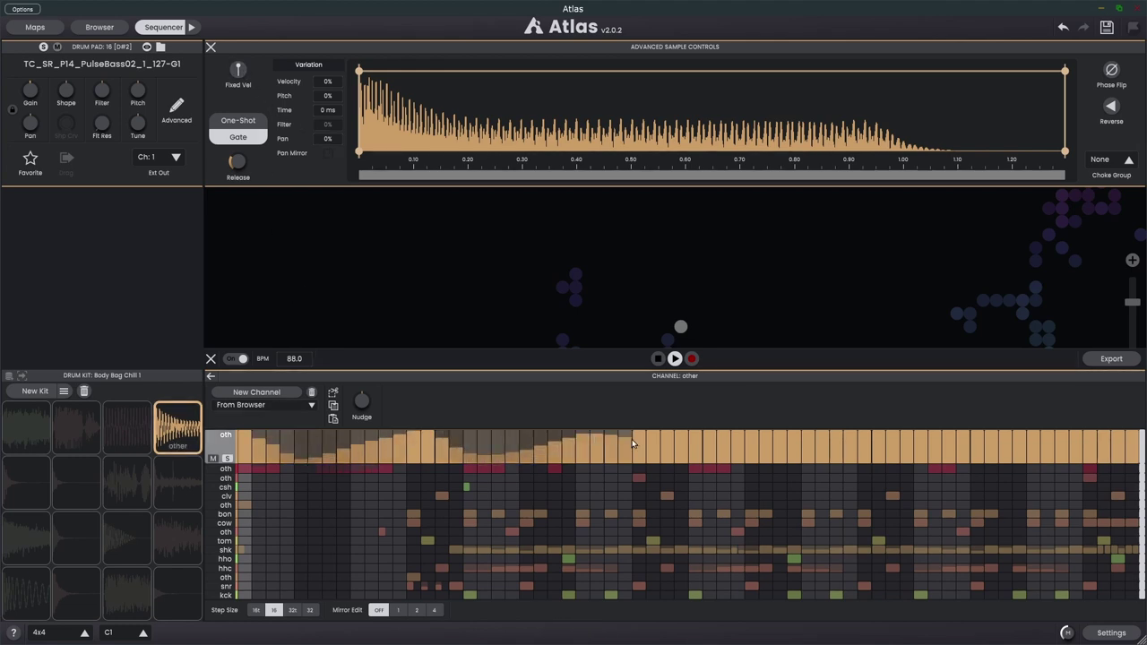
Draw a wave-shaped velocity curve across the pulse bass channel's steps and play the sequence.
{"action": "left_click_drag", "start_coordinate": [632, 442], "coordinate": [829, 435]}
{"action": "left_click_drag", "start_coordinate": [1049, 461], "coordinate": [1106, 438]}
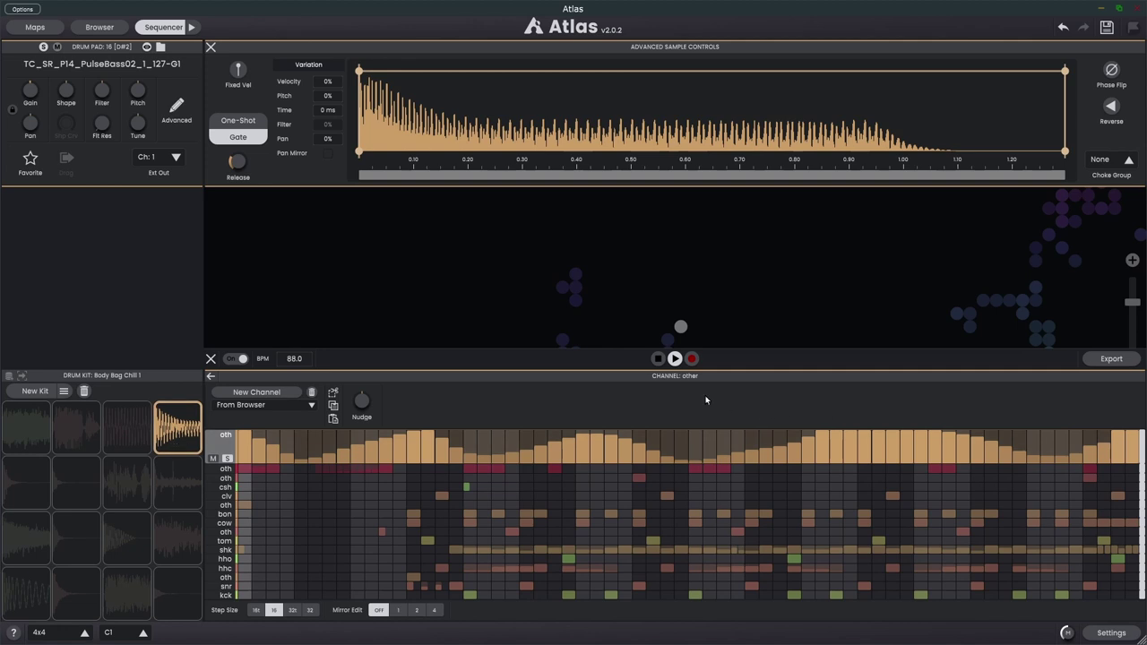
{"action": "left_click", "coordinate": [675, 359]}
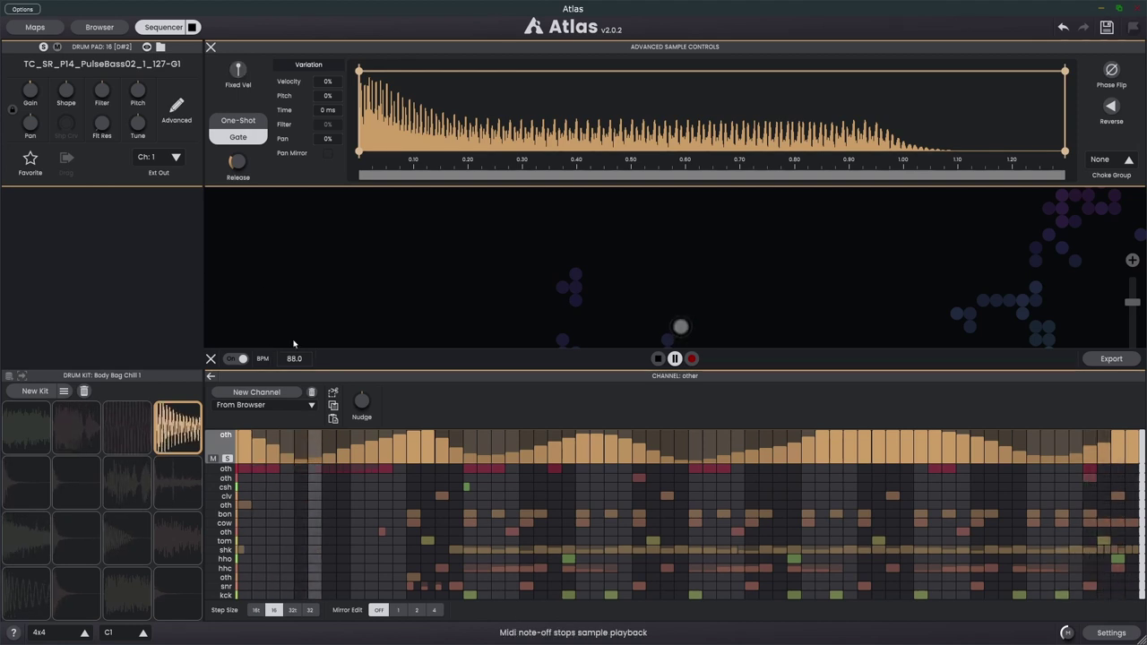
Reload the Body Bag Chill 1 loop from the user content in the browser.
{"action": "left_click", "coordinate": [99, 27]}
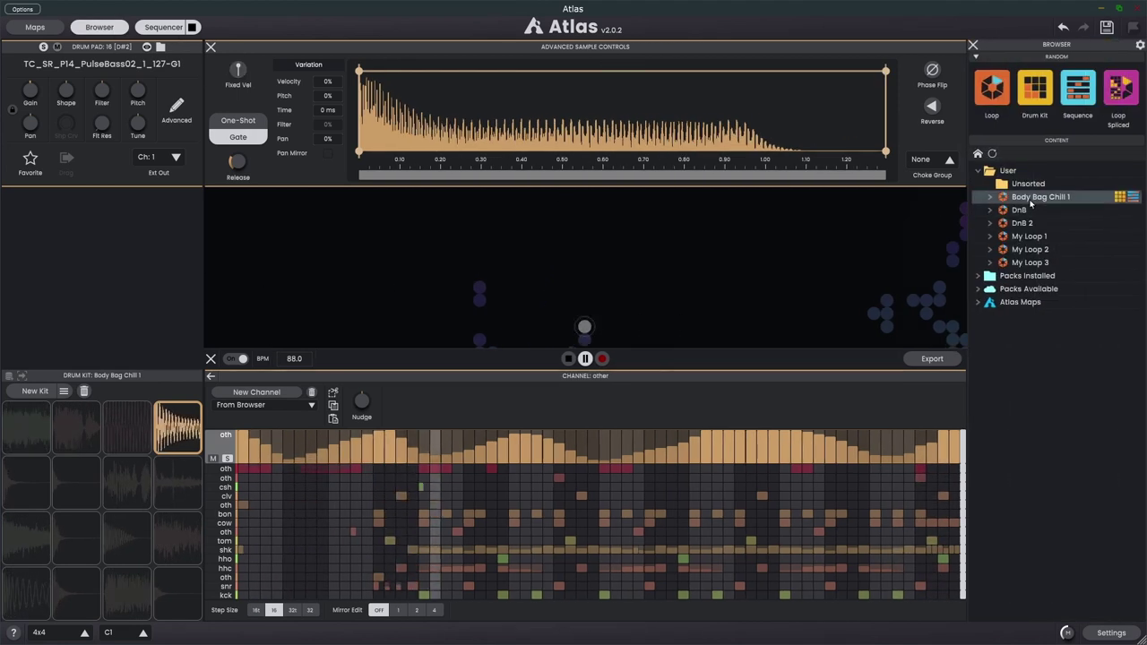
{"action": "left_click", "coordinate": [1030, 199]}
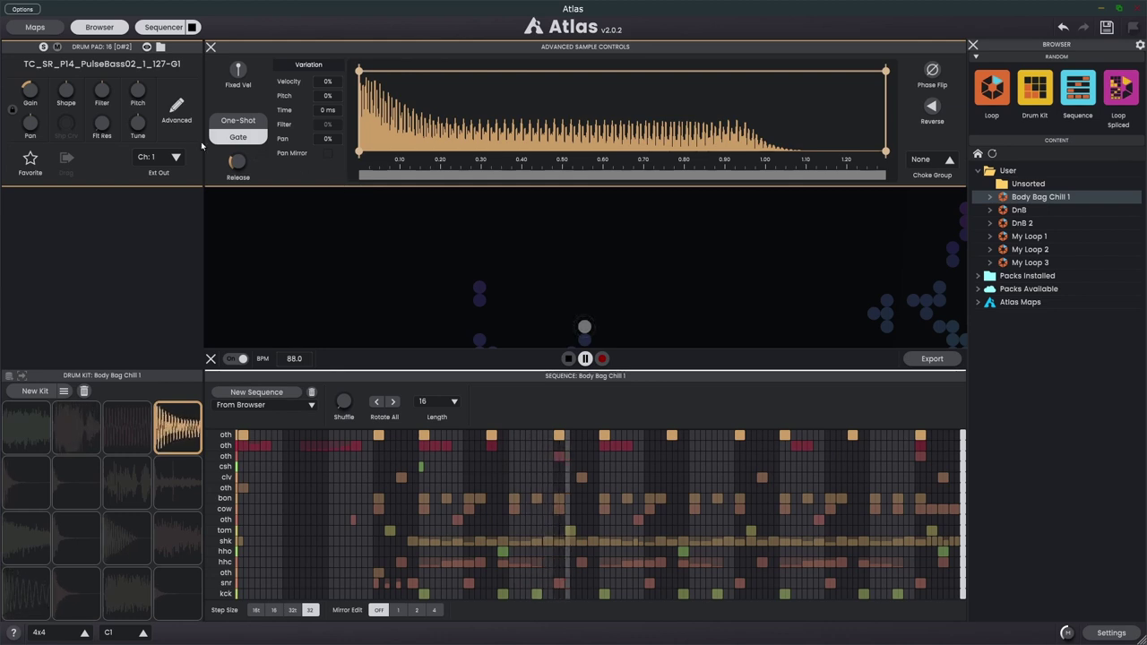
Compare One-Shot with Gate playback on the pulse bass, try a 376 ms release with Shape, and reset Shape to off.
{"action": "left_click", "coordinate": [252, 126]}
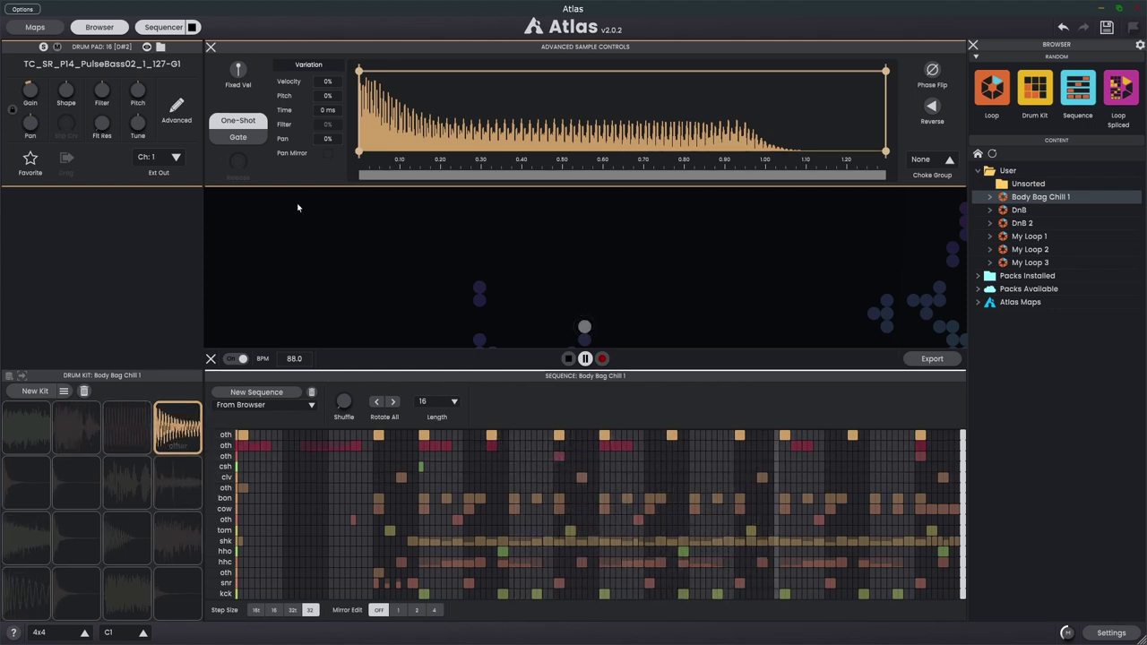
{"action": "left_click", "coordinate": [242, 137]}
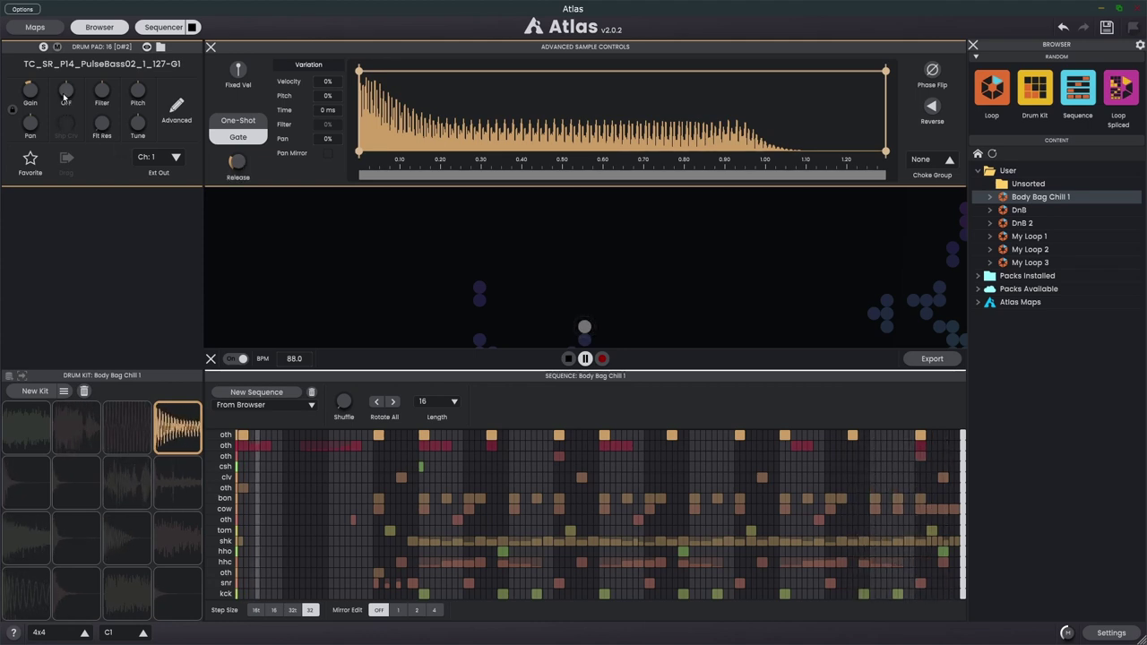
{"action": "left_click_drag", "start_coordinate": [64, 99], "coordinate": [68, 108]}
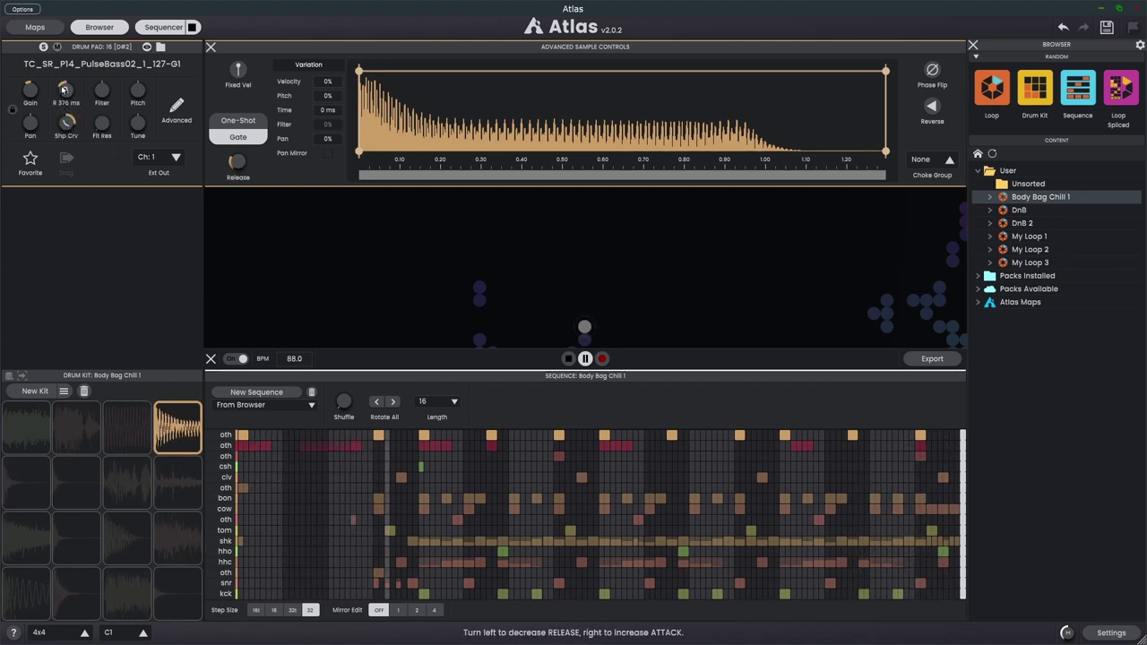
{"action": "double_click", "coordinate": [63, 88]}
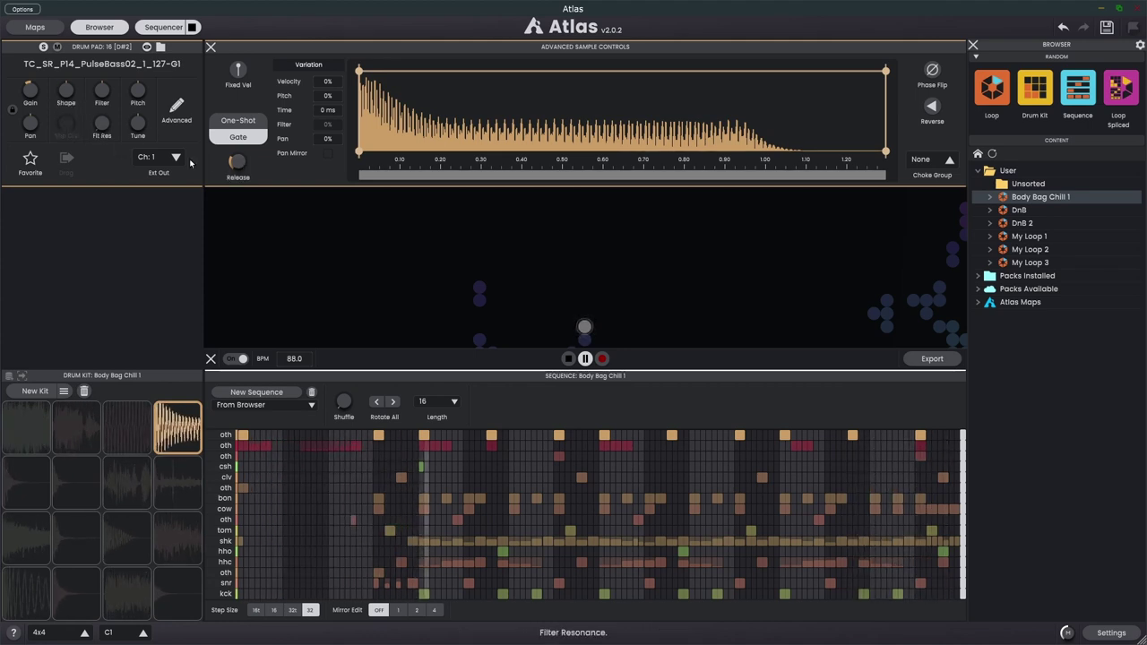
Switch the pulse bass sample to One-Shot and fill its channel with full-velocity steps at step size 16.
{"action": "left_click", "coordinate": [243, 121]}
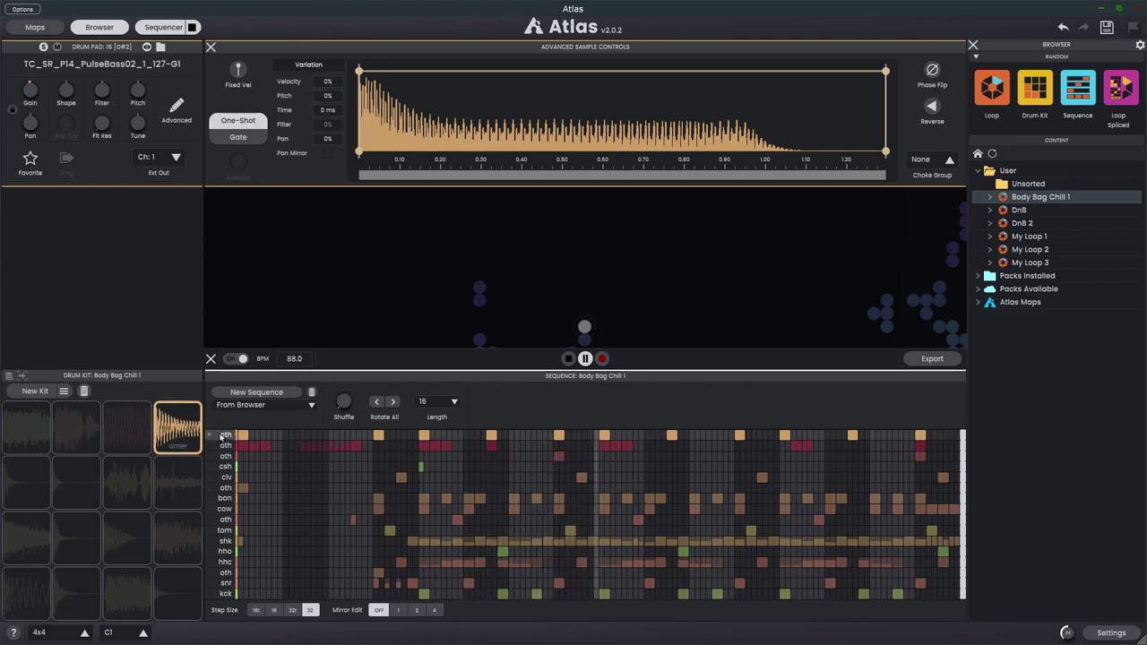
{"action": "left_click", "coordinate": [224, 436]}
{"action": "left_click", "coordinate": [273, 610]}
{"action": "left_click_drag", "start_coordinate": [255, 444], "coordinate": [959, 444]}
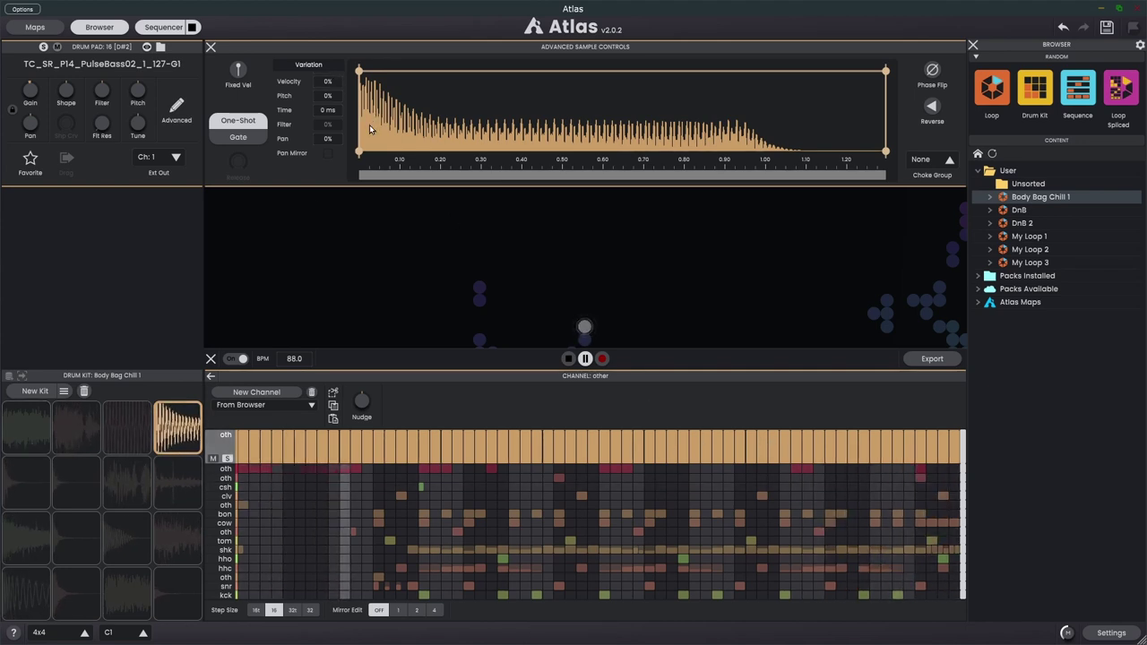
Try velocity variation of 60% and 56% on the pulse bass, reset it to 0%, and turn off solo.
{"action": "left_click_drag", "start_coordinate": [328, 81], "coordinate": [327, 41]}
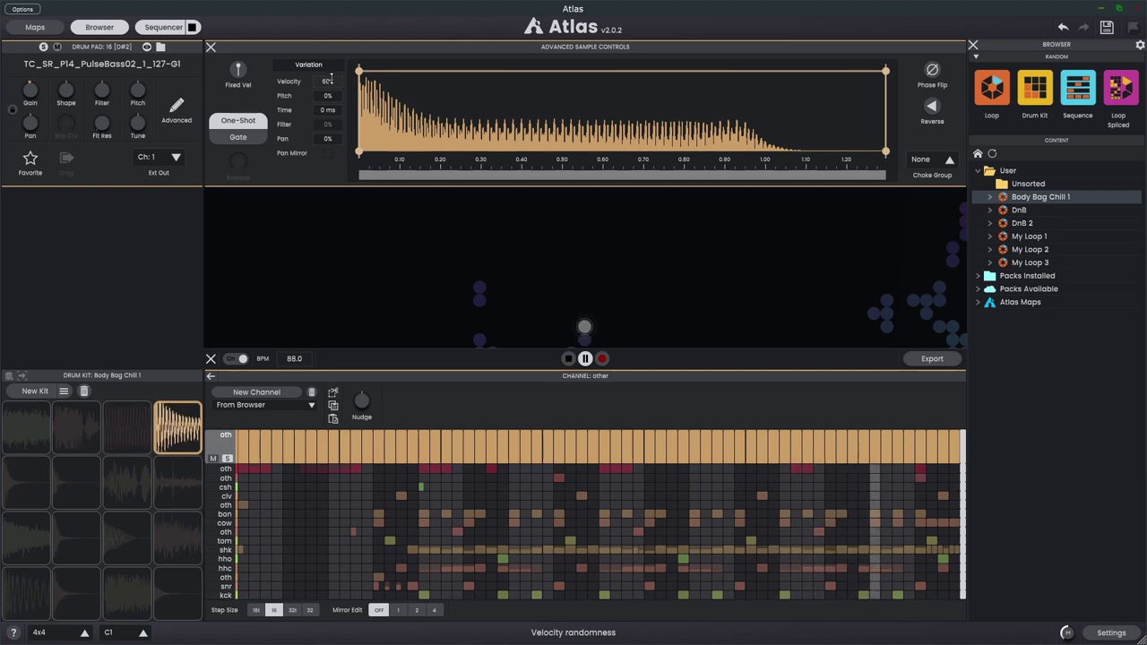
{"action": "left_click_drag", "start_coordinate": [331, 79], "coordinate": [332, 82]}
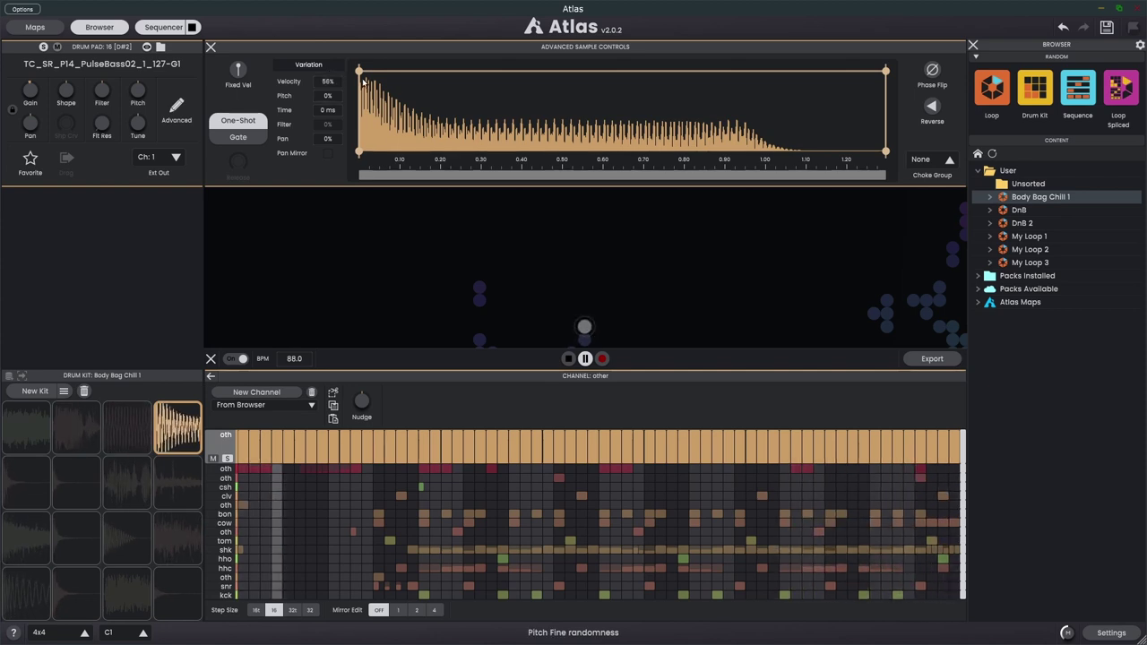
{"action": "left_click_drag", "start_coordinate": [327, 85], "coordinate": [279, 353]}
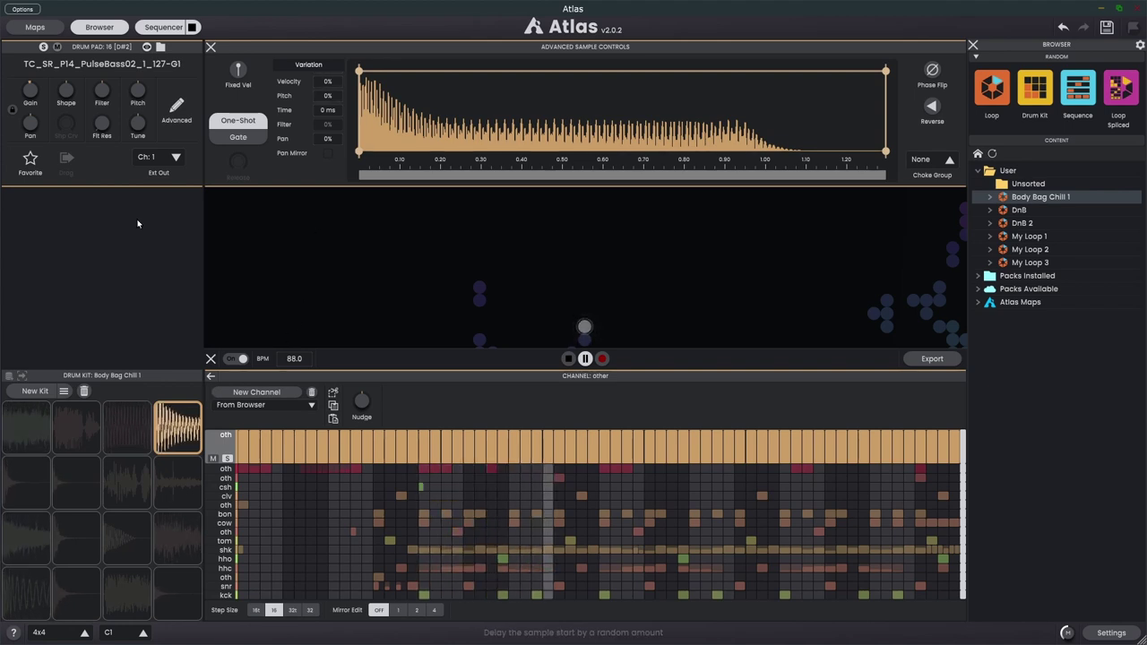
{"action": "left_click", "coordinate": [43, 47]}
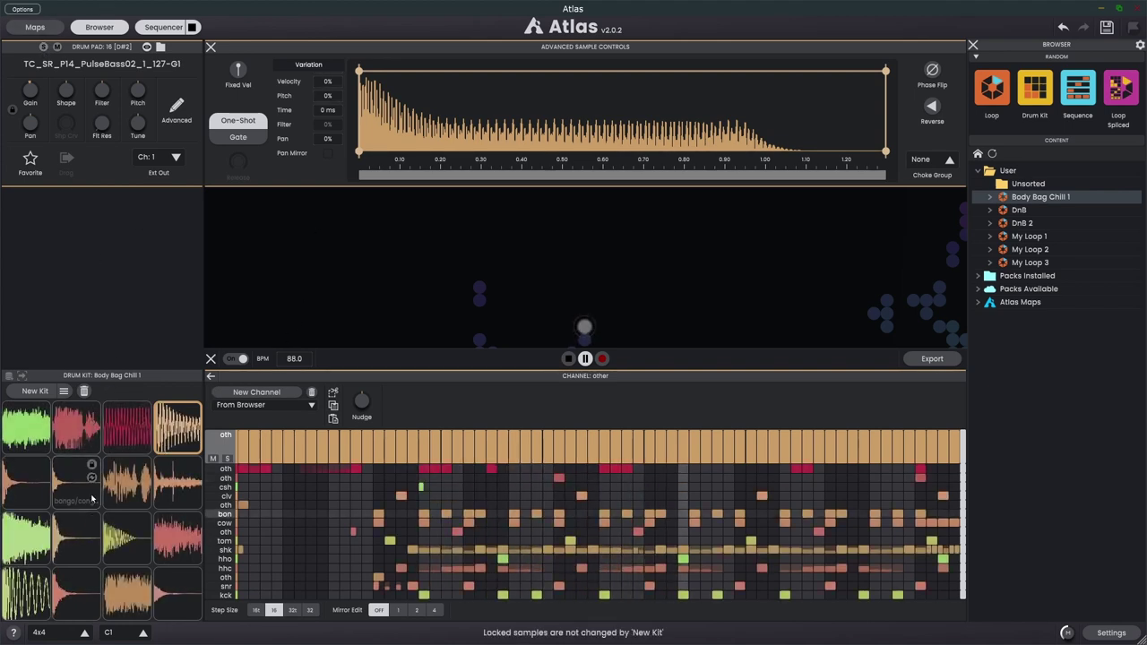
Fill the Dazz_Hat_Closed_01 shaker channel with full-velocity steps, try 28% velocity variation on it, and reset the variation to 0%.
{"action": "left_click", "coordinate": [76, 542]}
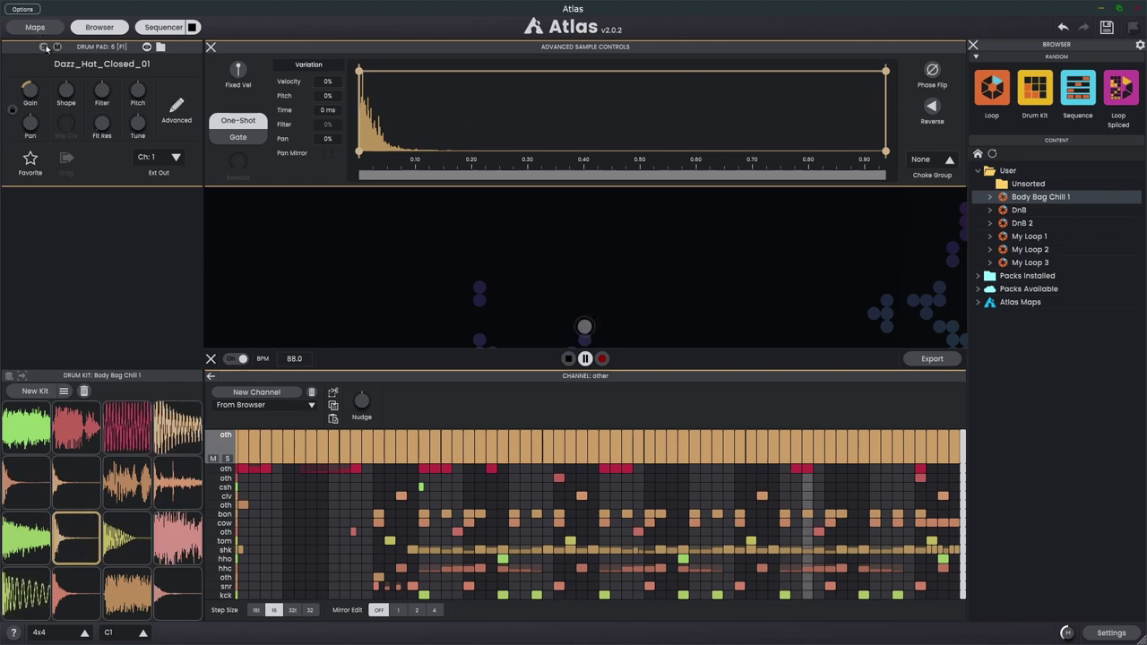
{"action": "left_click", "coordinate": [225, 550]}
{"action": "mouse_move", "coordinate": [257, 531]}
{"action": "left_mouse_down"}
{"action": "mouse_move", "coordinate": [247, 517]}
{"action": "mouse_move", "coordinate": [1010, 456]}
{"action": "left_mouse_up"}
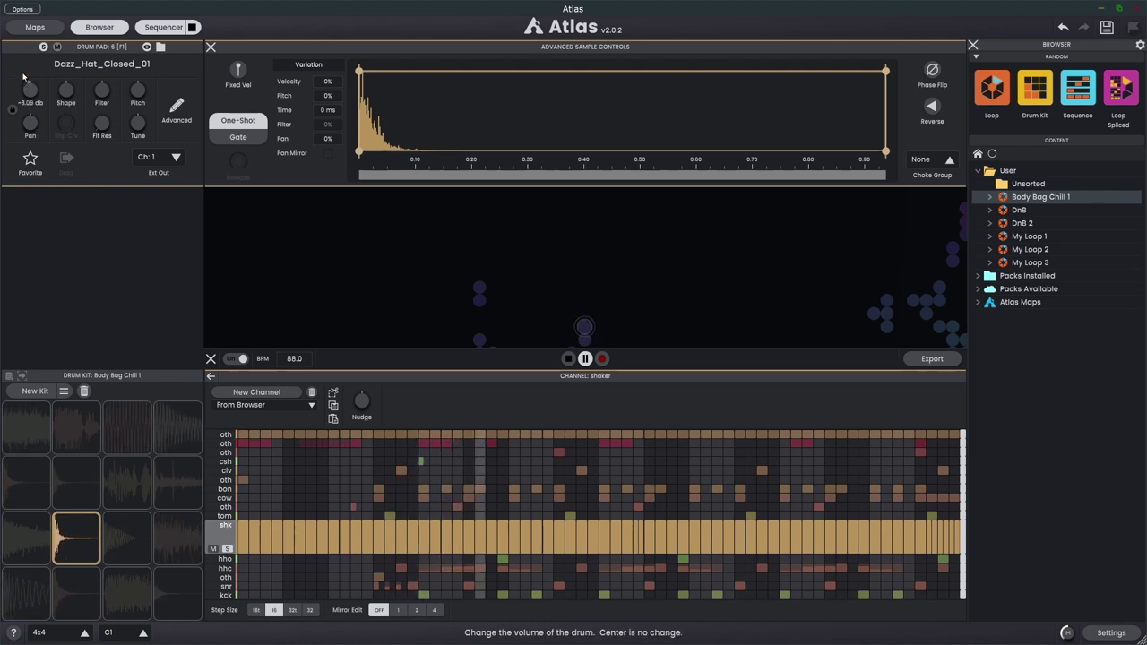
{"action": "left_click_drag", "start_coordinate": [328, 82], "coordinate": [328, 76]}
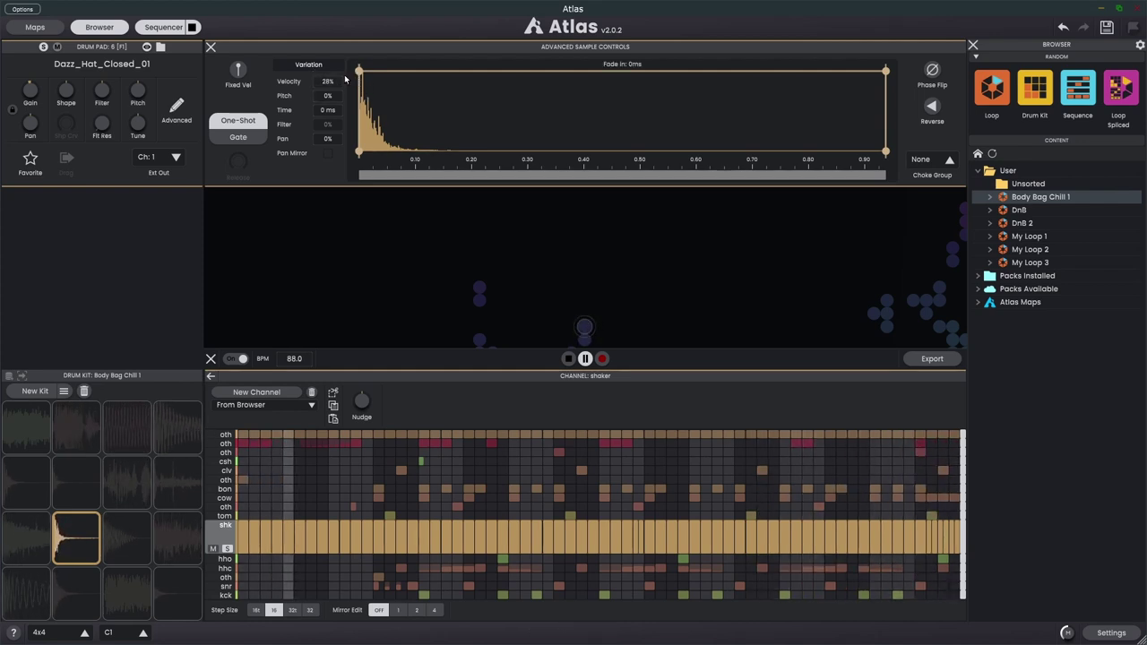
{"action": "left_click_drag", "start_coordinate": [325, 79], "coordinate": [325, 103]}
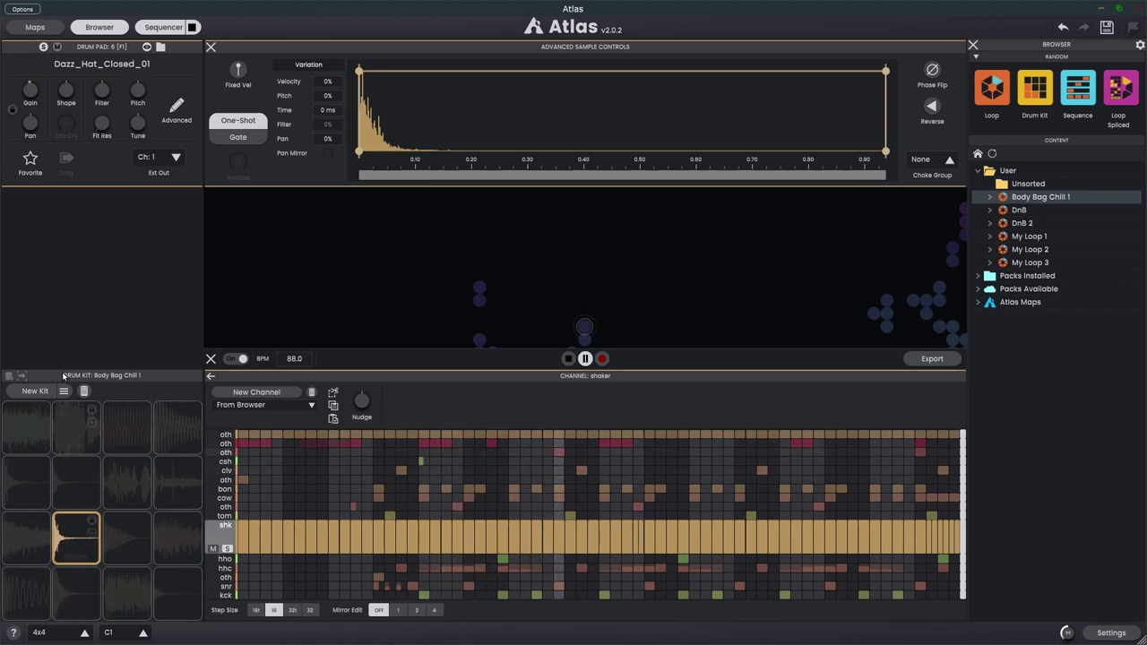
Try 100% pitch variation on the pulse bass sample and reset it to 0%.
{"action": "left_click", "coordinate": [177, 428]}
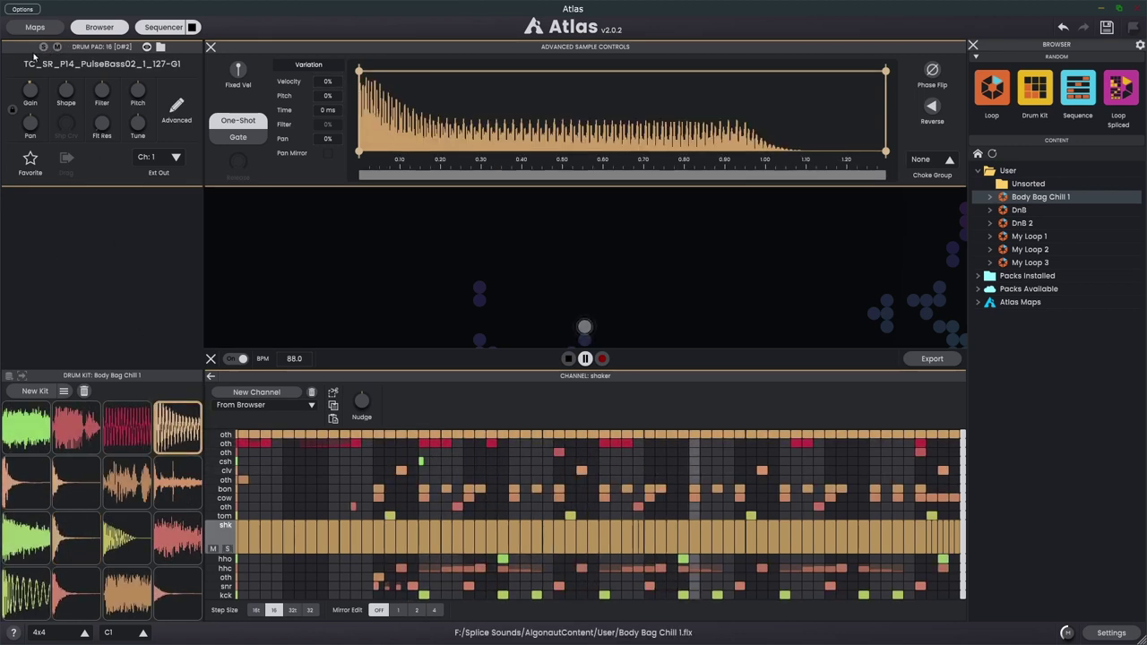
{"action": "left_click_drag", "start_coordinate": [327, 95], "coordinate": [327, 5]}
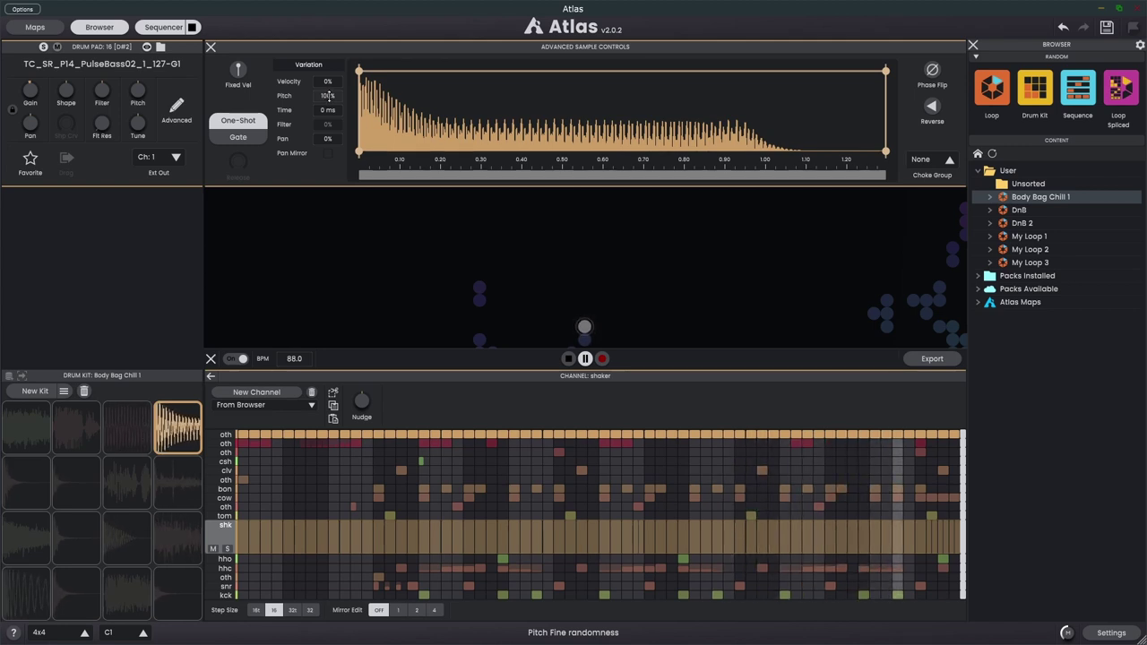
{"action": "left_click_drag", "start_coordinate": [329, 96], "coordinate": [330, 186]}
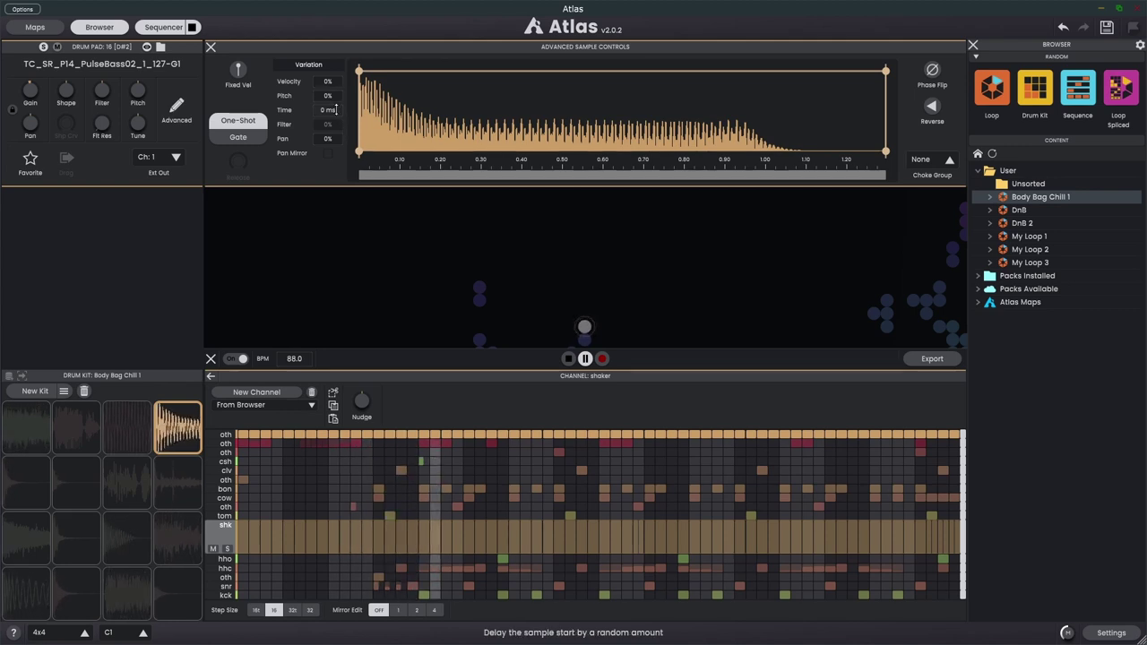
Try 61 ms of time variation on the pulse bass, audition it with and without solo, and reset it to 0 ms.
{"action": "left_click_drag", "start_coordinate": [328, 110], "coordinate": [328, 56]}
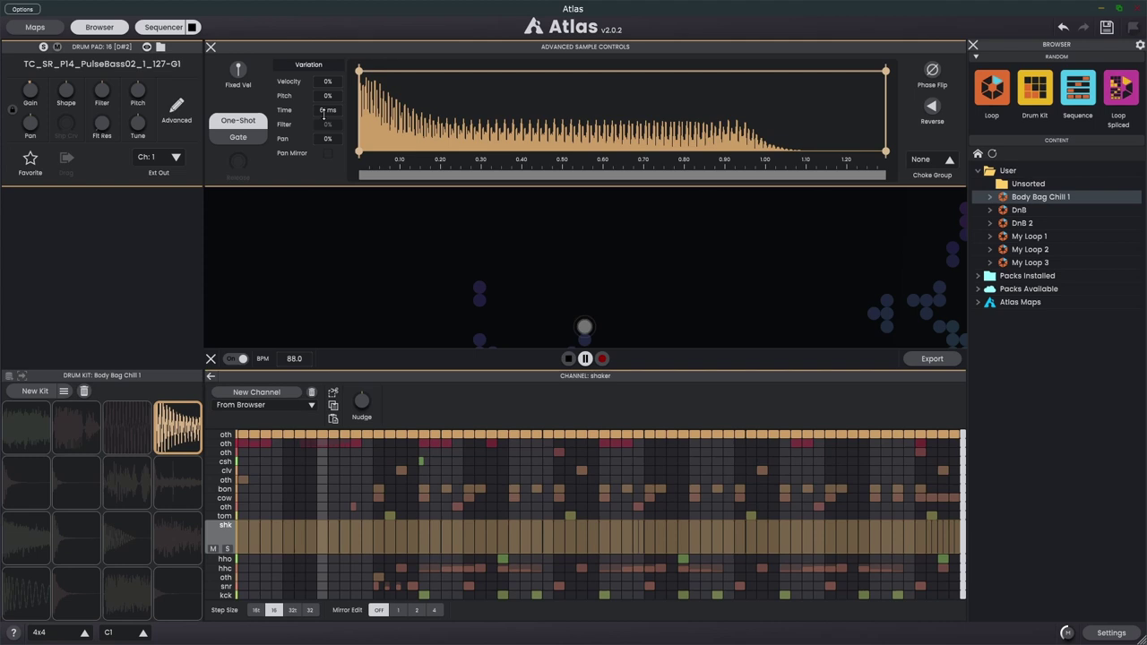
{"action": "left_click", "coordinate": [43, 47]}
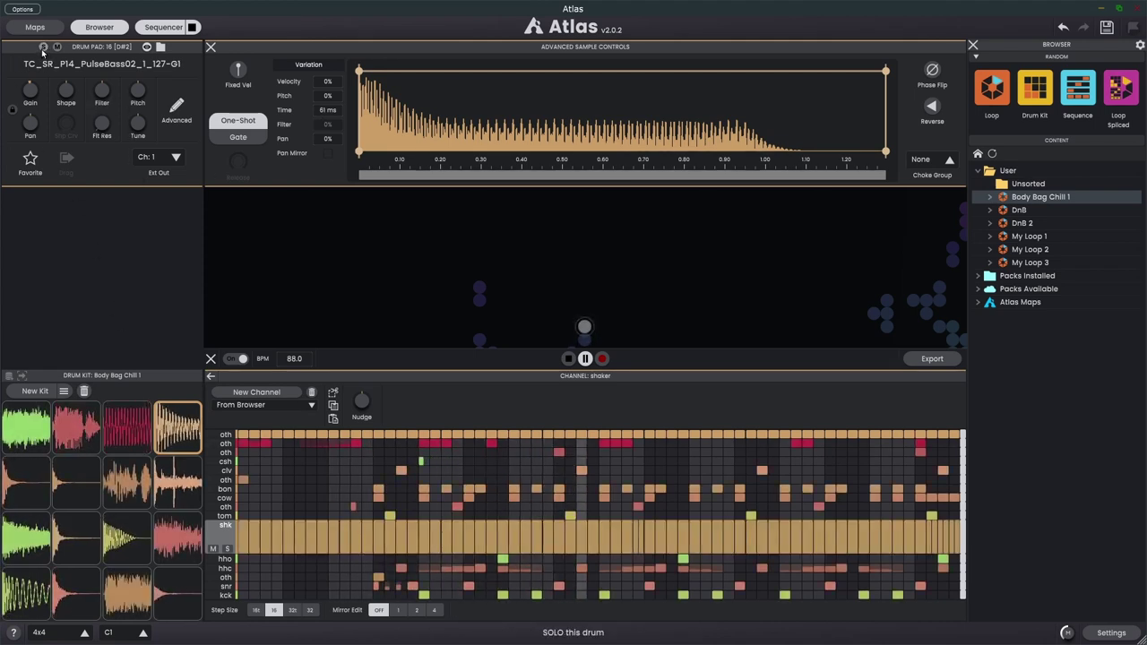
{"action": "left_click", "coordinate": [42, 51]}
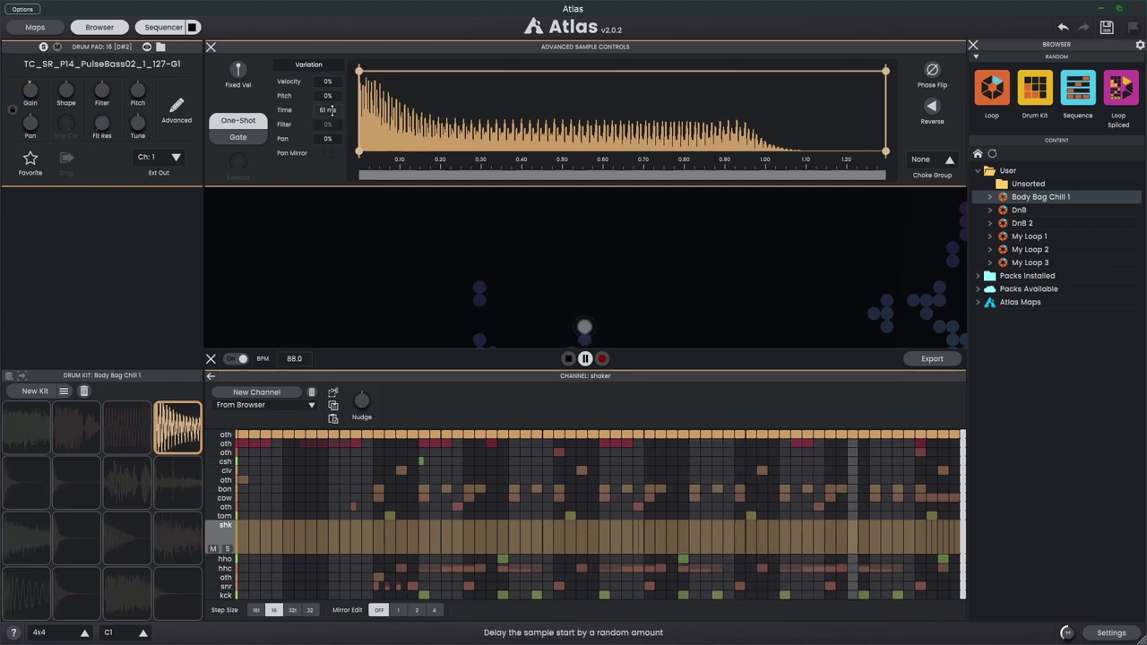
{"action": "left_click_drag", "start_coordinate": [332, 110], "coordinate": [333, 136]}
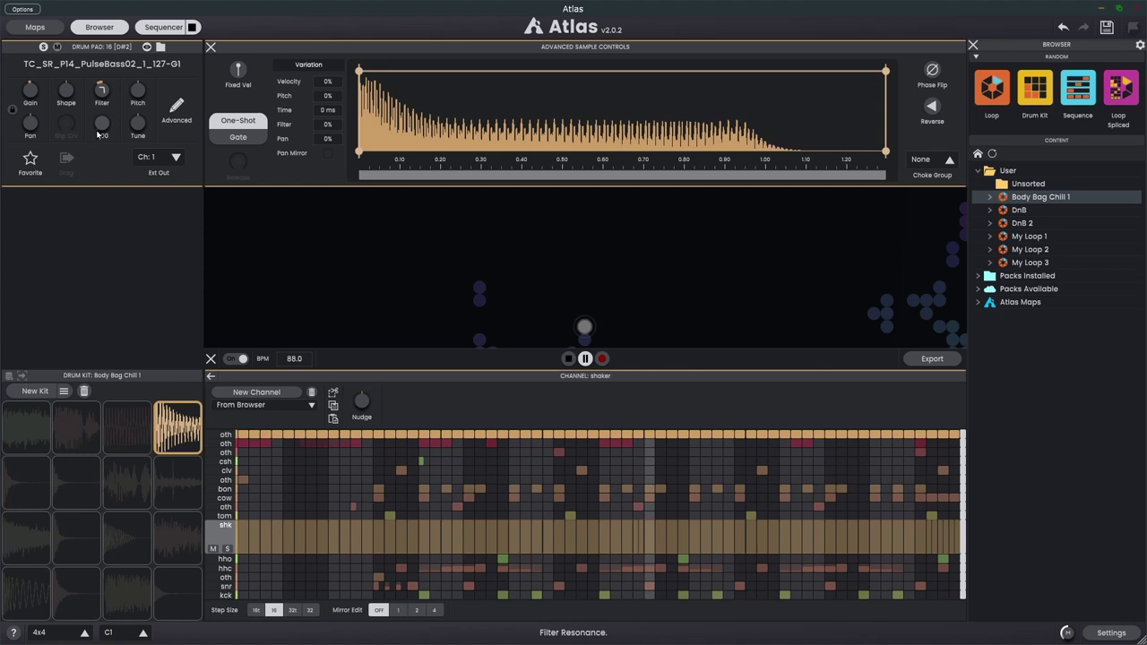
Raise the pulse bass's filter resonance and audition filter variation at 87% and 45%, toggling solo to hear it in the full kit.
{"action": "left_click_drag", "start_coordinate": [99, 128], "coordinate": [103, 86]}
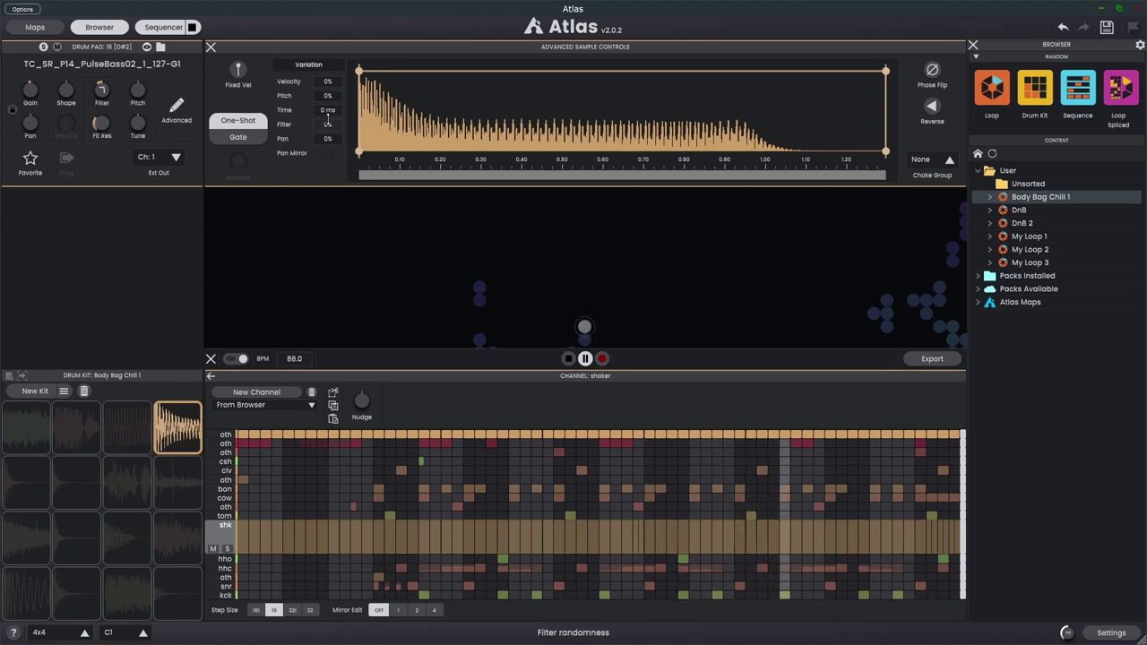
{"action": "mouse_move", "coordinate": [331, 124]}
{"action": "left_mouse_down"}
{"action": "mouse_move", "coordinate": [331, 50]}
{"action": "mouse_move", "coordinate": [313, 120]}
{"action": "left_mouse_up"}
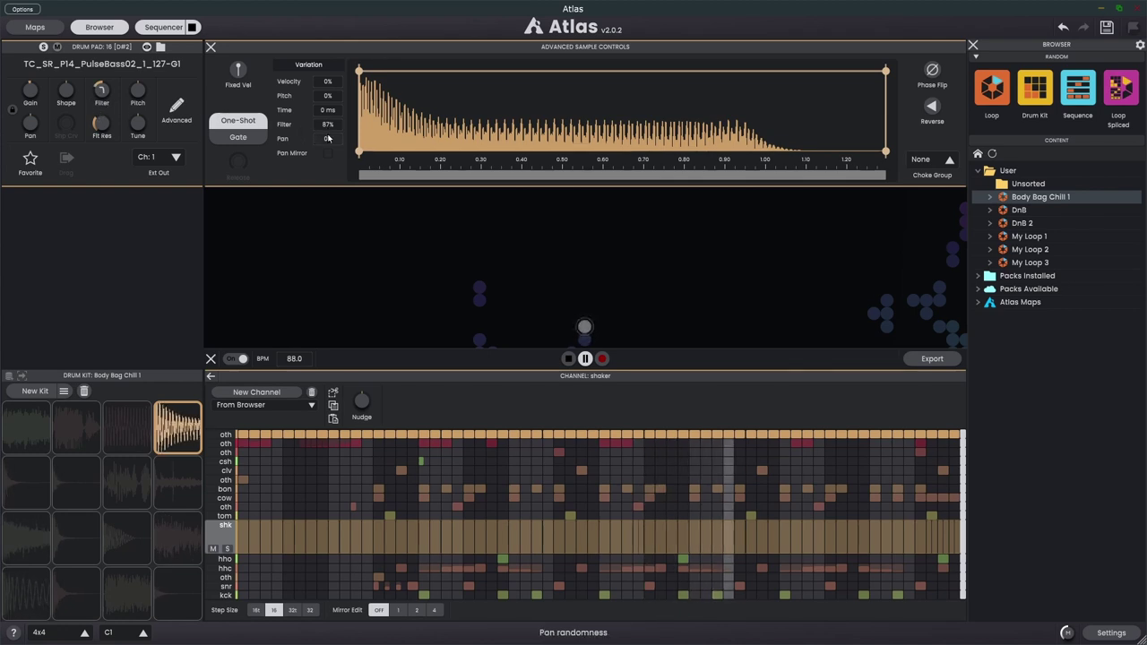
{"action": "left_click", "coordinate": [43, 47]}
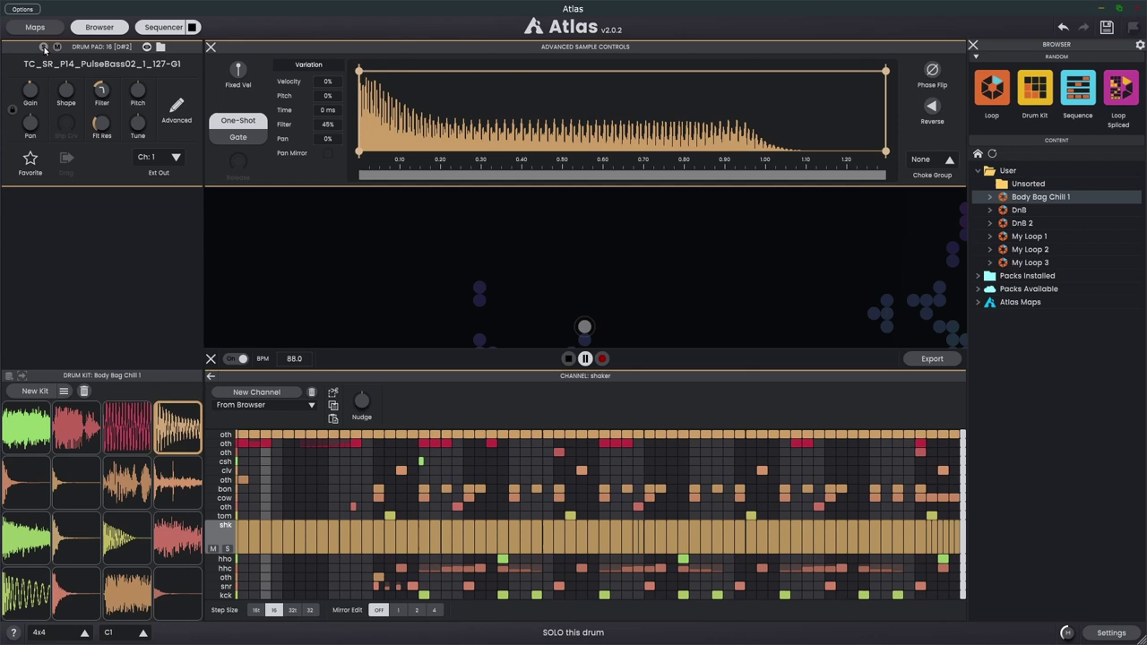
{"action": "left_click", "coordinate": [43, 47]}
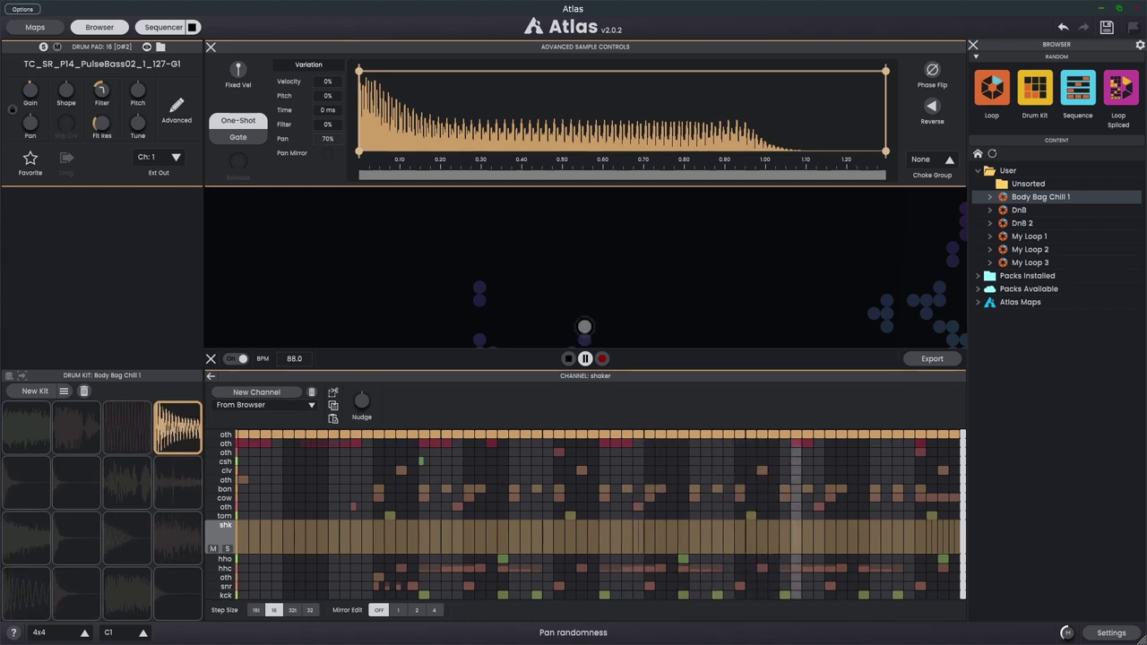
Try pan variation on the pulse bass sample with the base pan centred and with it offset to one side.
{"action": "left_click_drag", "start_coordinate": [327, 138], "coordinate": [327, 133]}
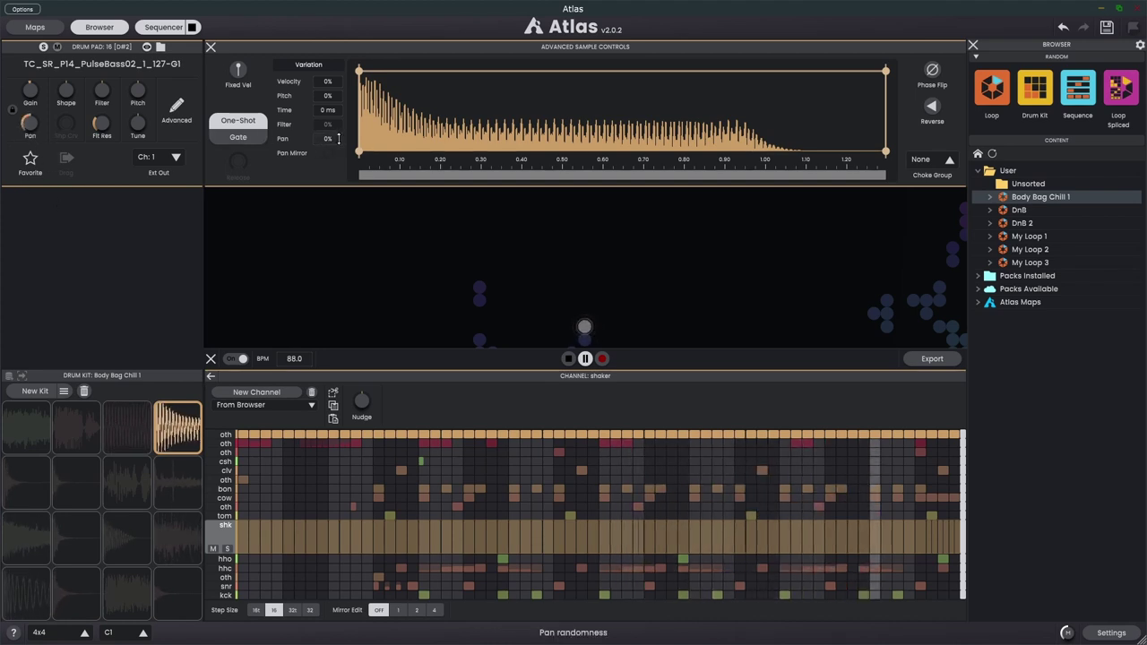
{"action": "left_click_drag", "start_coordinate": [327, 138], "coordinate": [327, 91]}
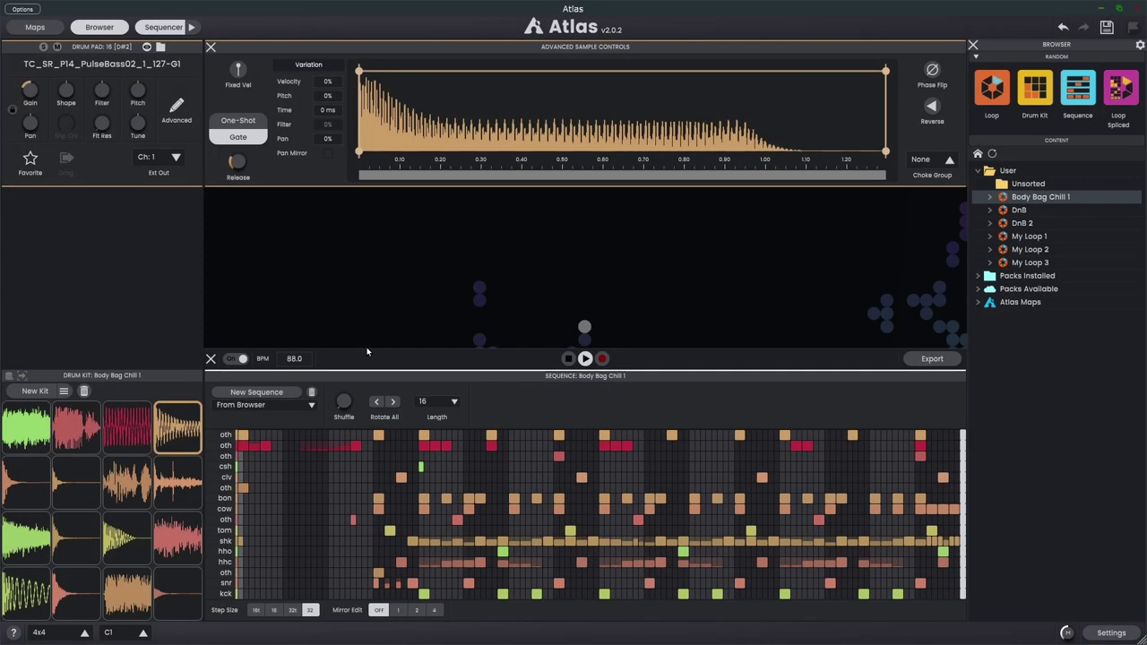
Select the 91V_VHH_Vocal_Male_Bodybag drum pad and set the sequence length to 4.
{"action": "left_click", "coordinate": [76, 435]}
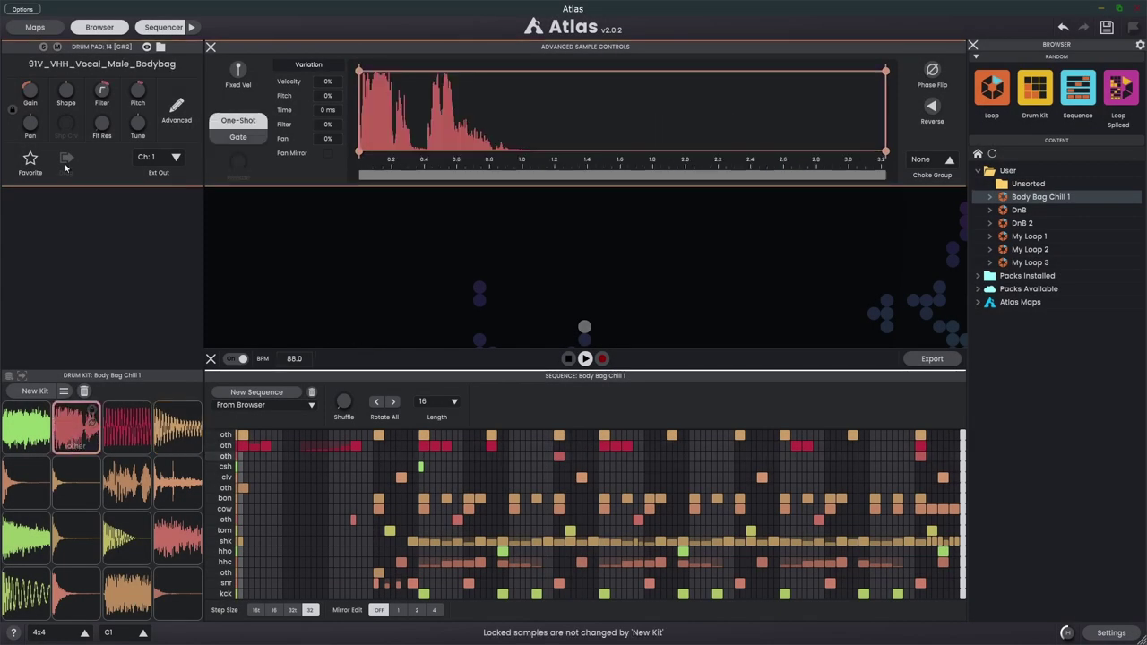
{"action": "left_click", "coordinate": [427, 417]}
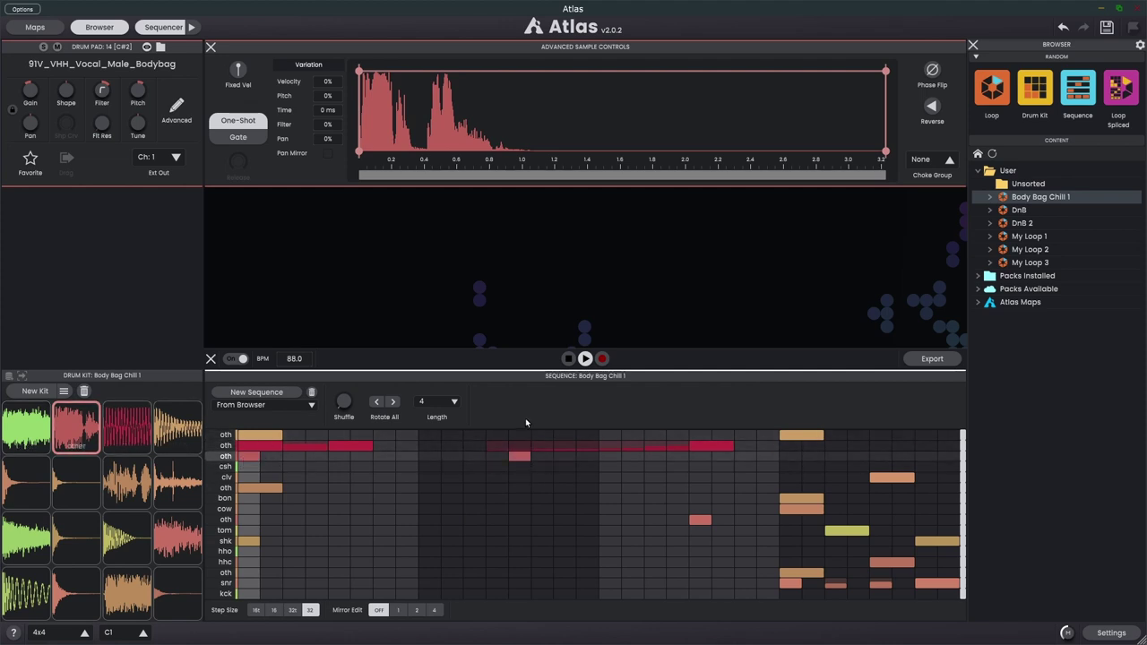
Add a vocal hit on step 25 of the sequence and play it back with the vocal pad soloed.
{"action": "left_click", "coordinate": [790, 457]}
{"action": "left_click", "coordinate": [768, 456]}
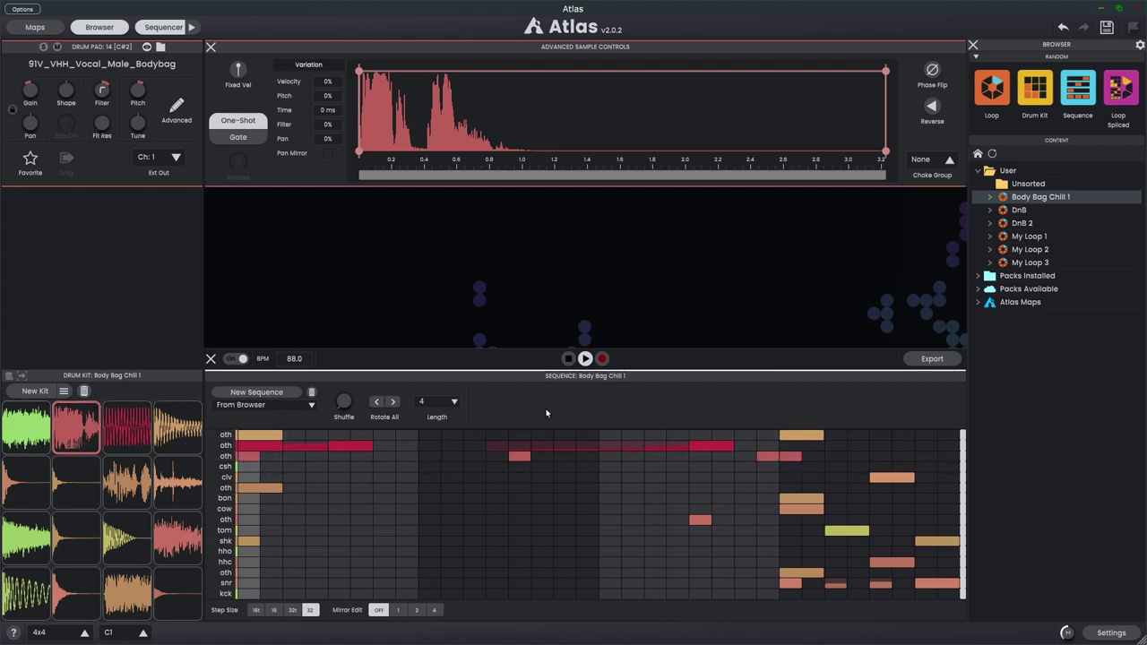
{"action": "left_click", "coordinate": [584, 358]}
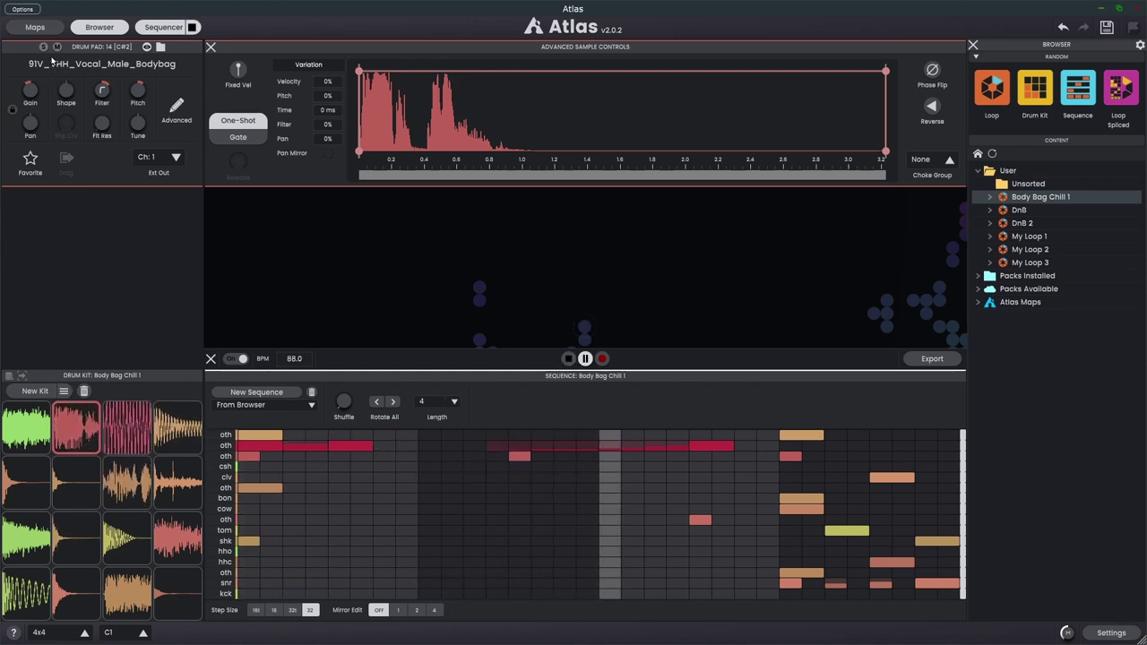
{"action": "left_click", "coordinate": [44, 47]}
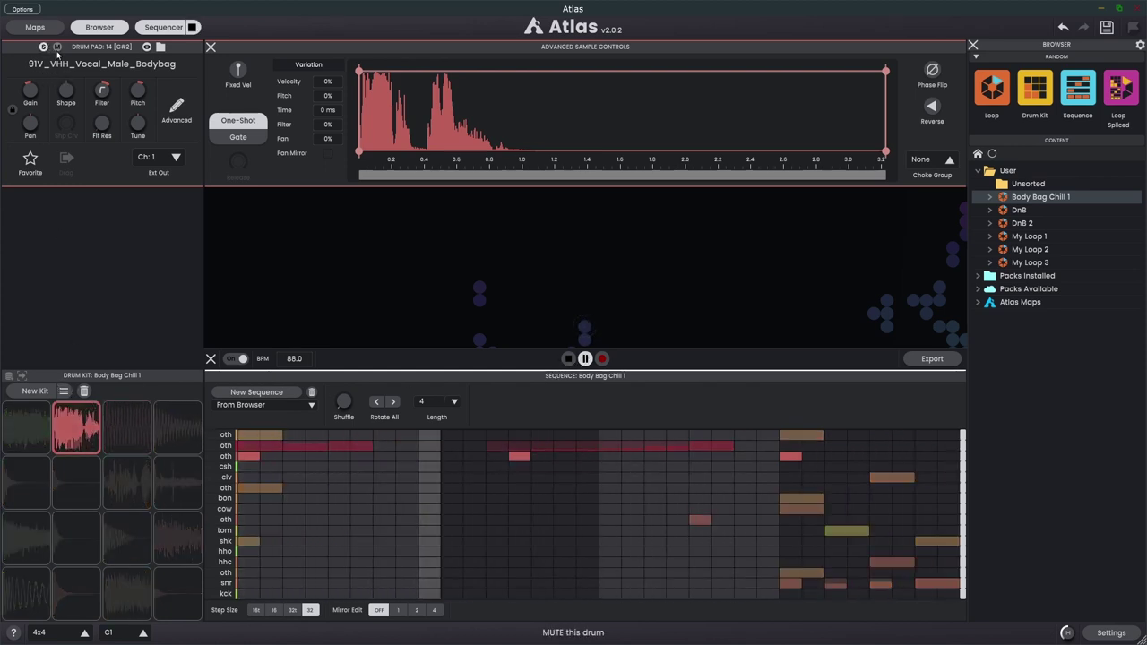
Try reversing the vocal sample, comparing reversed and normal playback and leaving it reversed.
{"action": "left_click", "coordinate": [932, 107]}
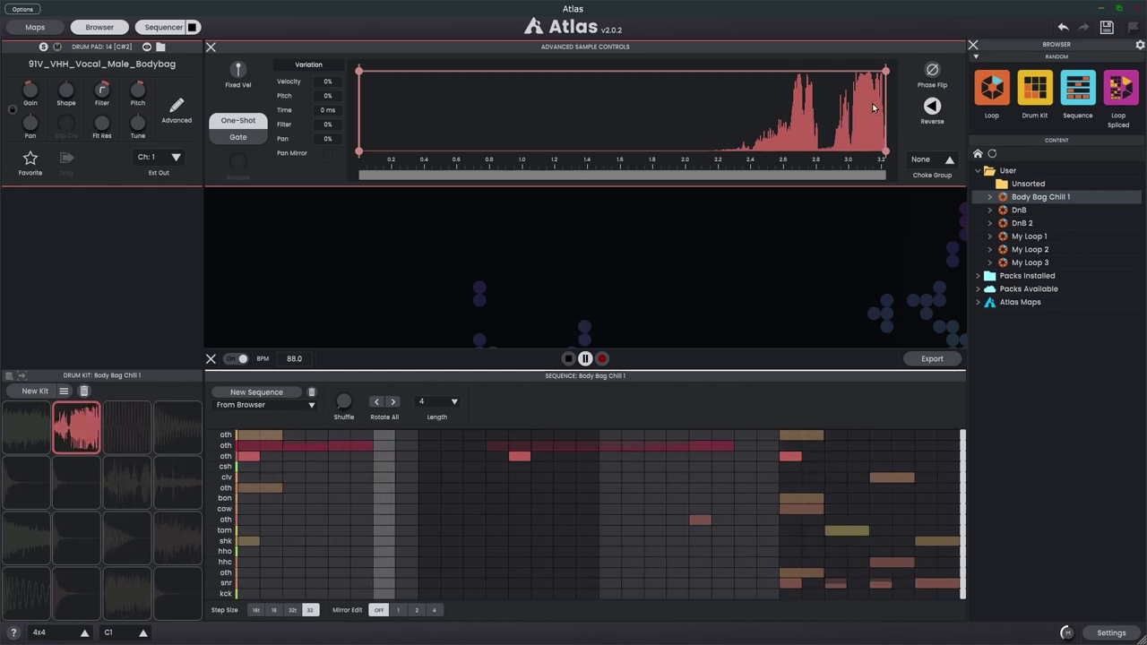
{"action": "left_click", "coordinate": [933, 107]}
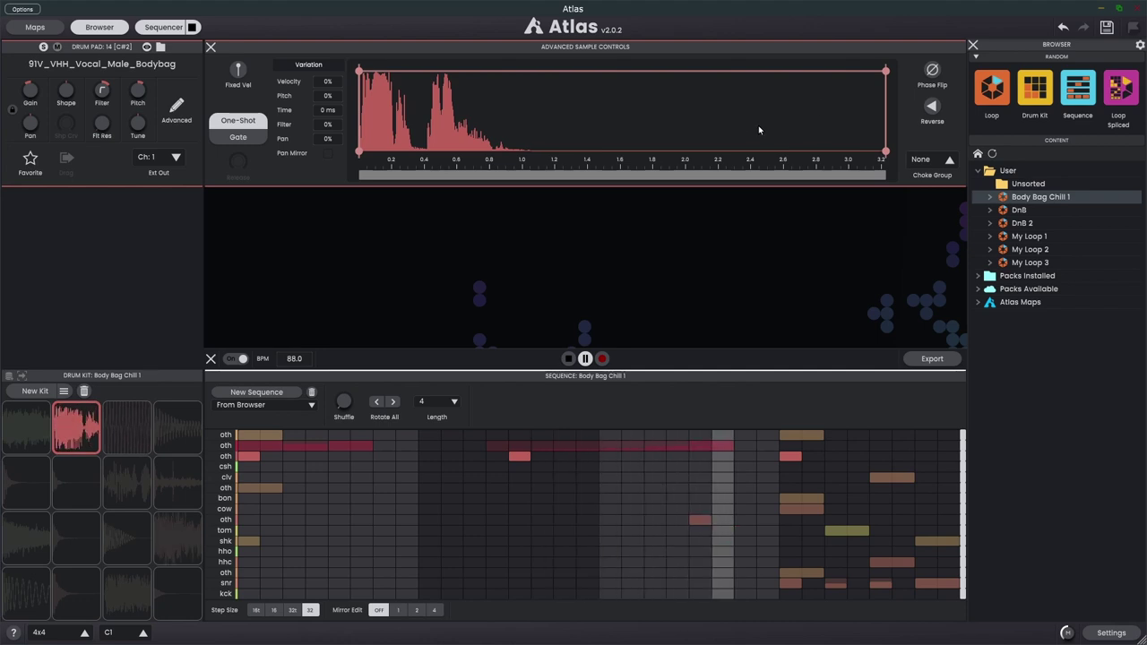
{"action": "left_click", "coordinate": [932, 108]}
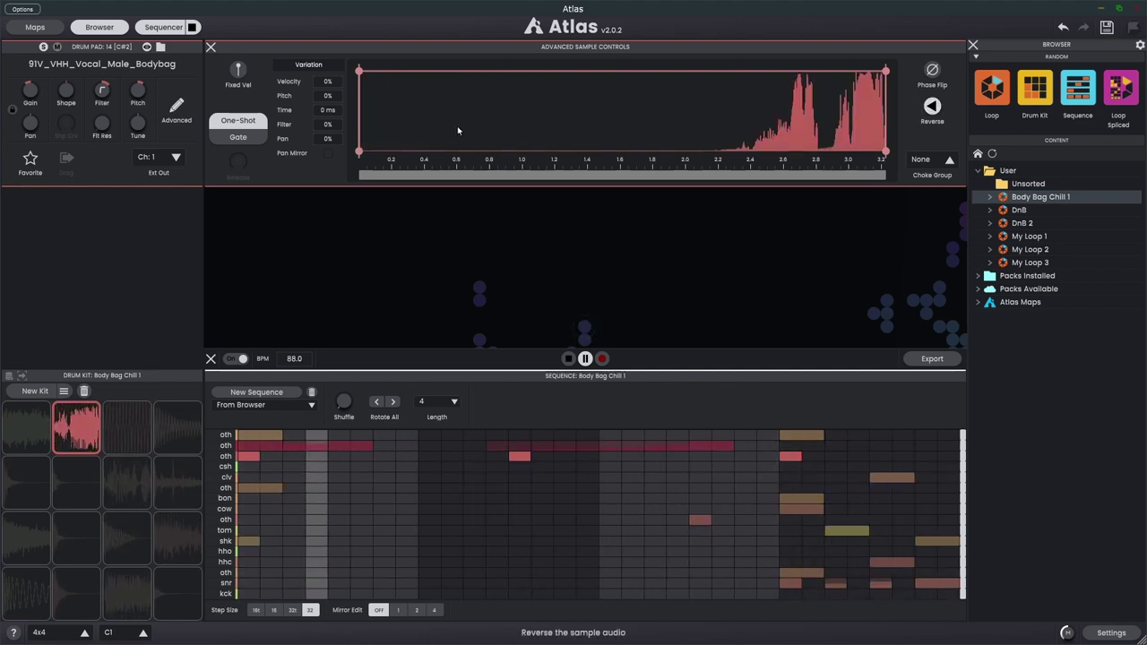
Trim the reversed vocal sample to start at about 2.63 s and end at about 3.147 s.
{"action": "mouse_move", "coordinate": [358, 153]}
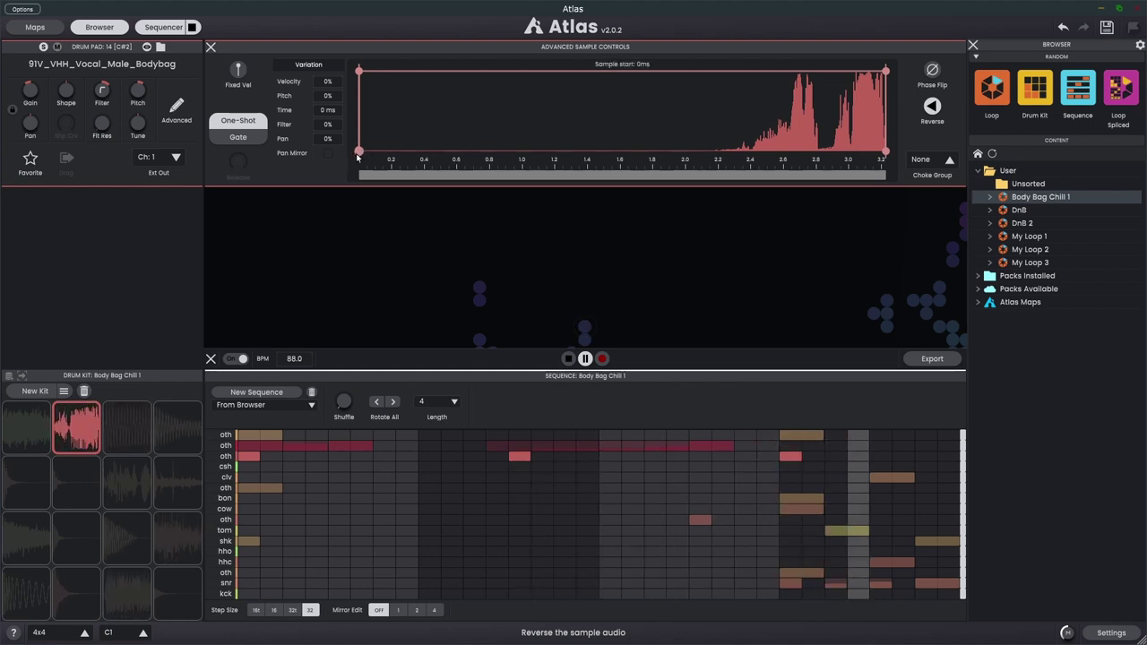
{"action": "left_click_drag", "start_coordinate": [359, 152], "coordinate": [771, 154]}
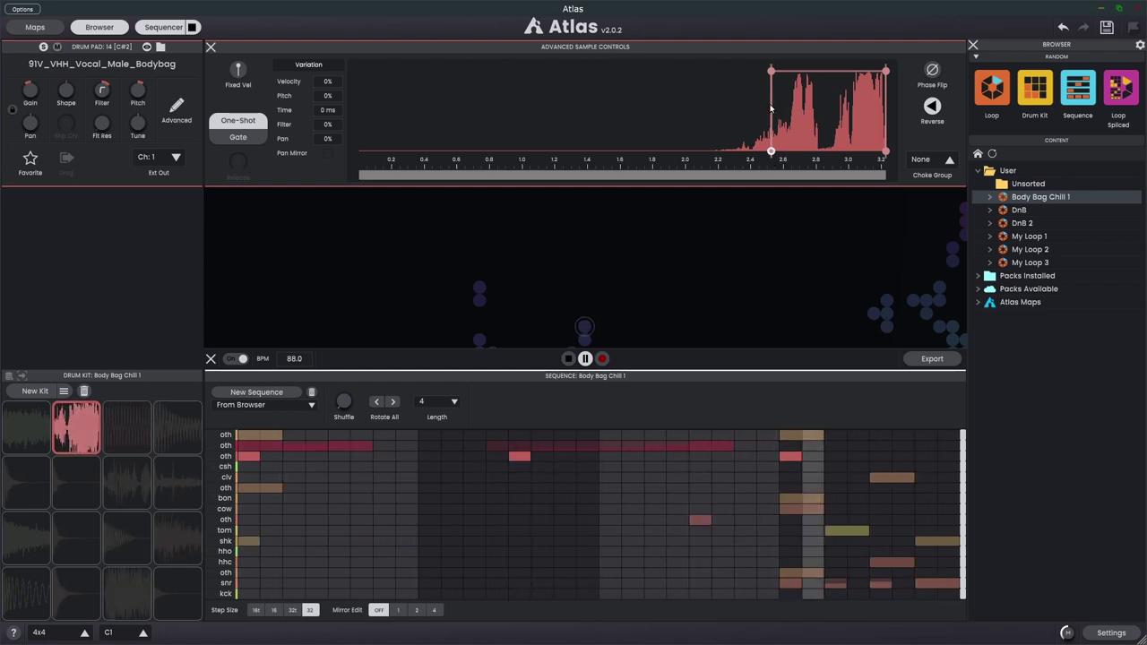
{"action": "mouse_move", "coordinate": [772, 151]}
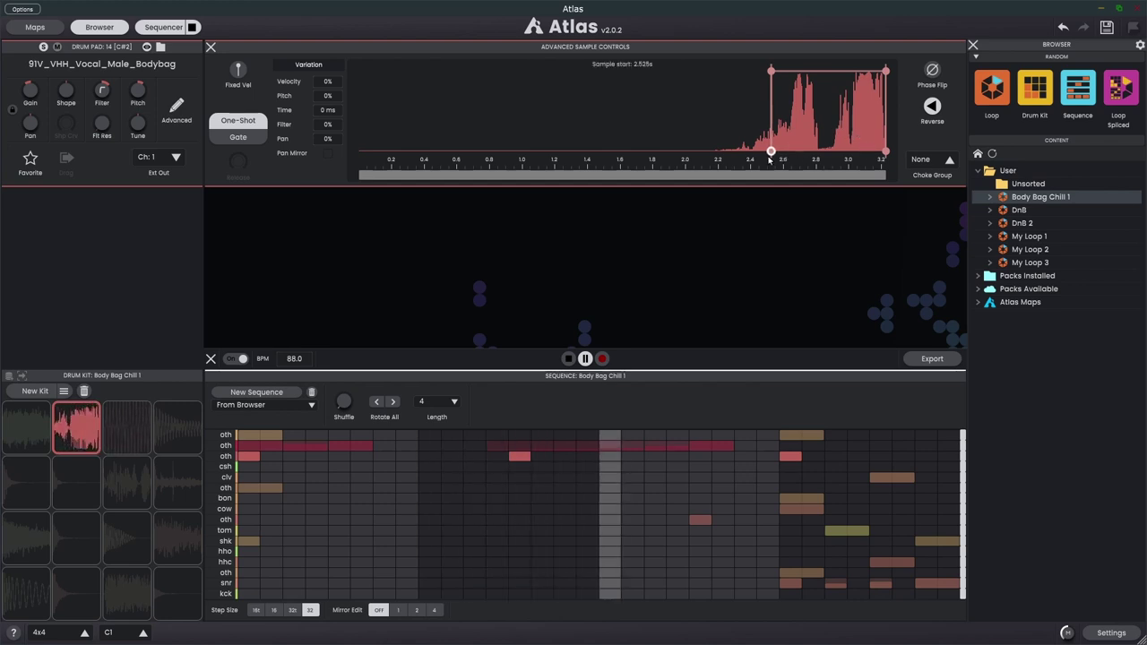
{"action": "left_click_drag", "start_coordinate": [771, 150], "coordinate": [788, 151]}
{"action": "mouse_move", "coordinate": [885, 150]}
{"action": "left_mouse_down"}
{"action": "mouse_move", "coordinate": [800, 152]}
{"action": "mouse_move", "coordinate": [872, 152]}
{"action": "left_mouse_up"}
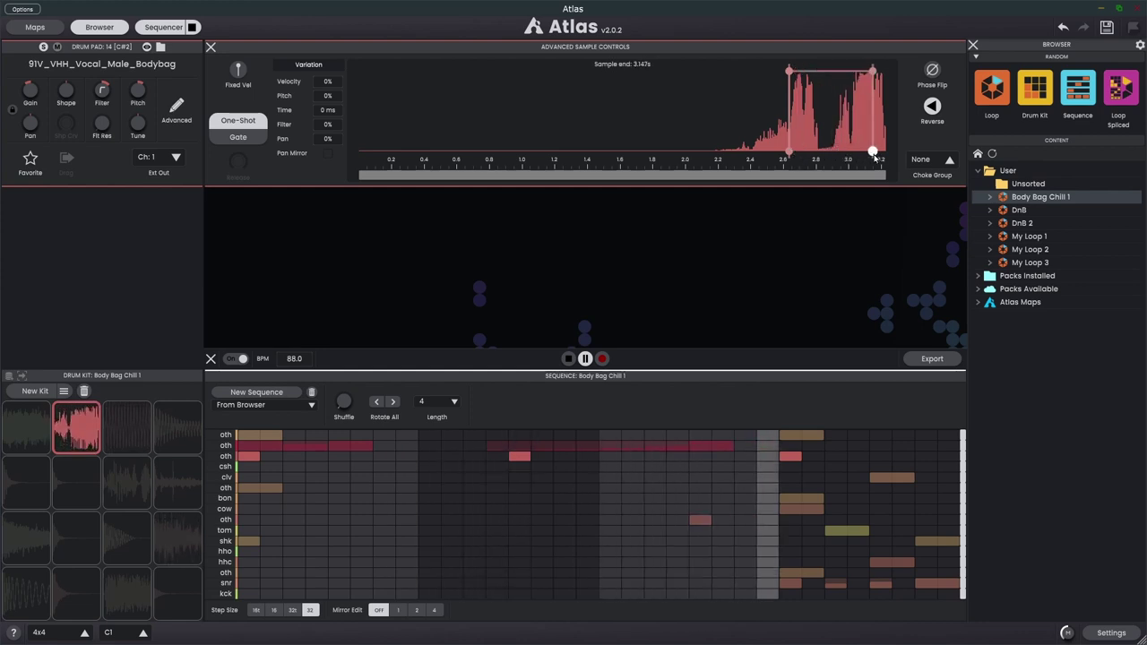
Try fades on the reversed vocal, moving the sample end to about 2.76 s and shortening the fade-out to 3 ms.
{"action": "left_click_drag", "start_coordinate": [788, 70], "coordinate": [865, 81]}
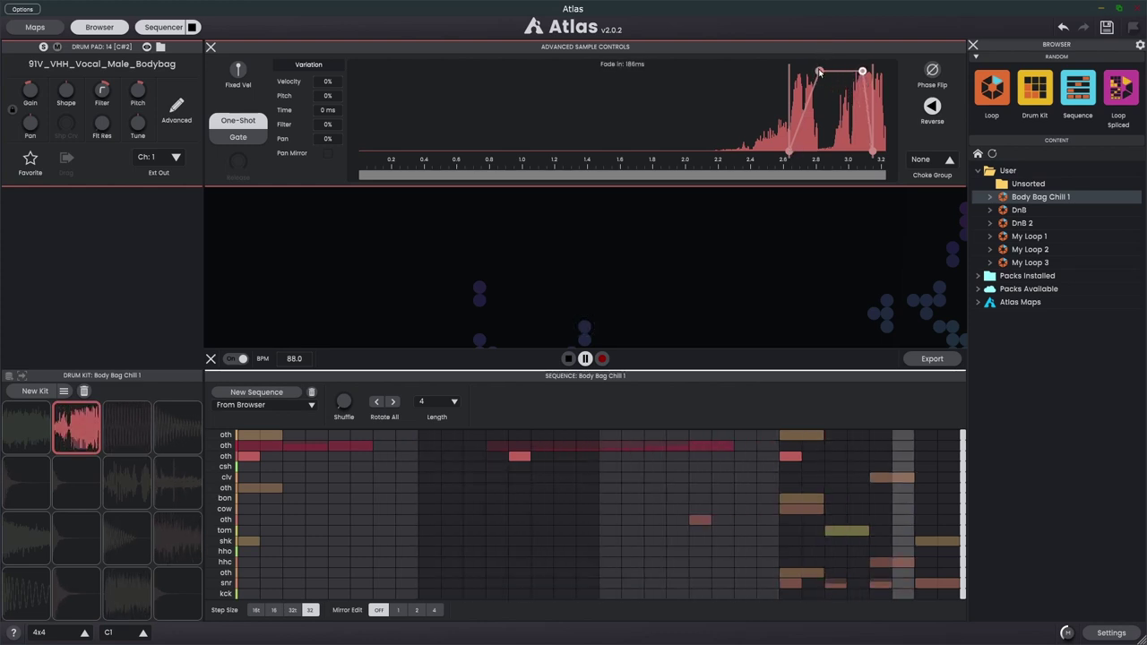
{"action": "left_click_drag", "start_coordinate": [819, 71], "coordinate": [803, 76]}
{"action": "left_click_drag", "start_coordinate": [872, 153], "coordinate": [809, 153]}
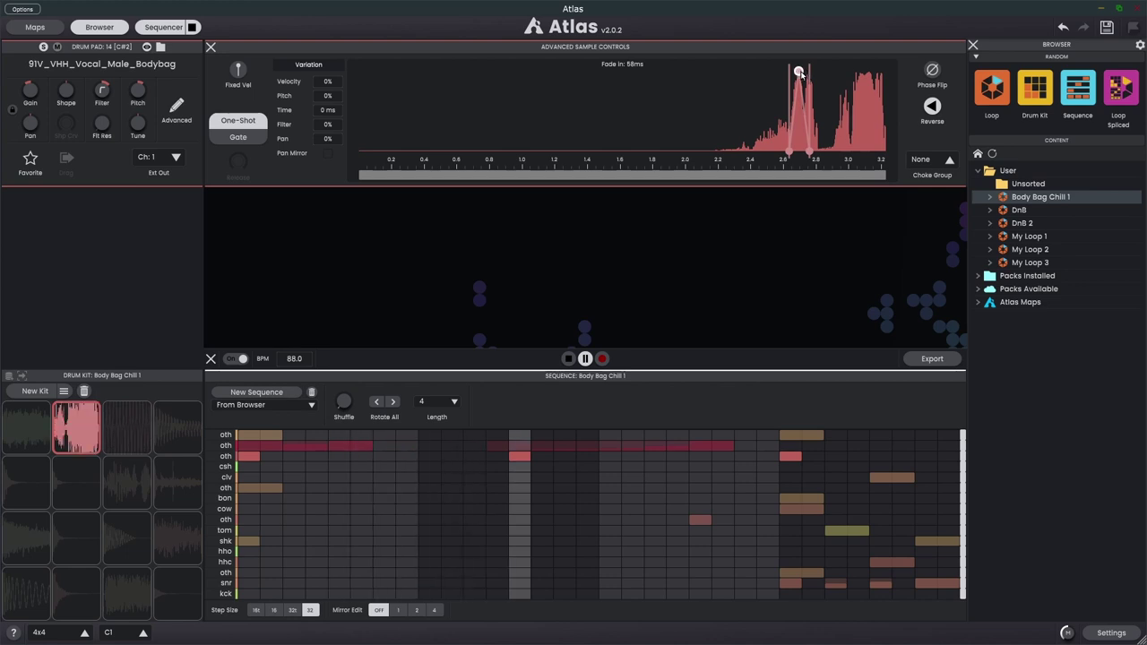
{"action": "left_click_drag", "start_coordinate": [802, 75], "coordinate": [809, 74]}
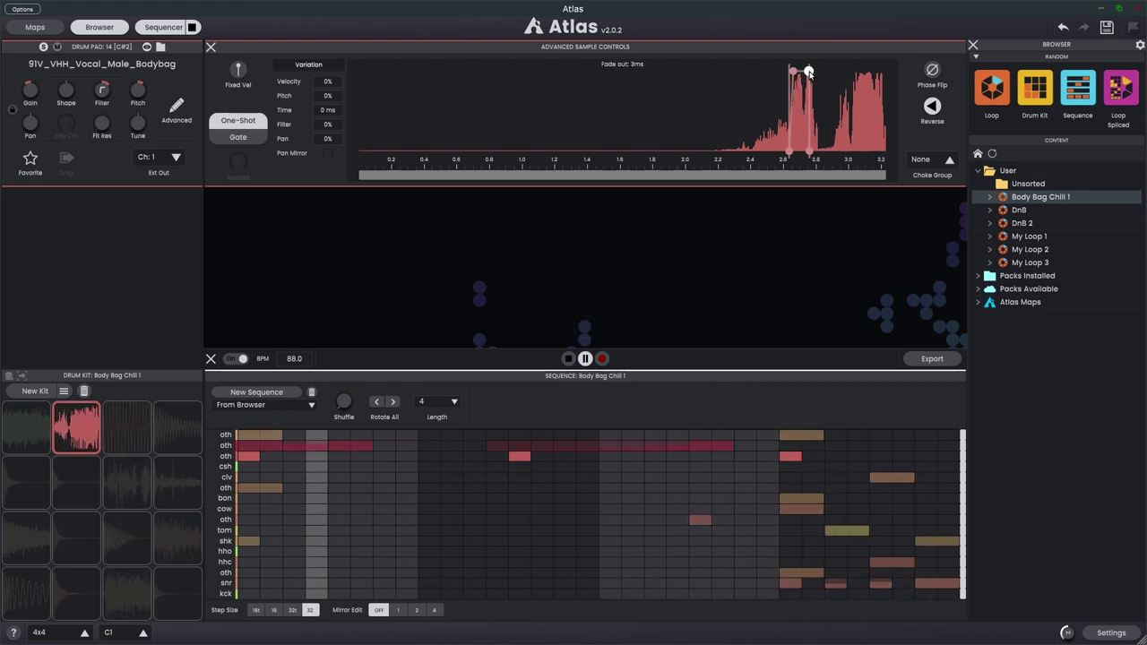
Turn off reverse on the vocal and trim the sample to start at 428 ms and end at 717 ms.
{"action": "left_click", "coordinate": [932, 106]}
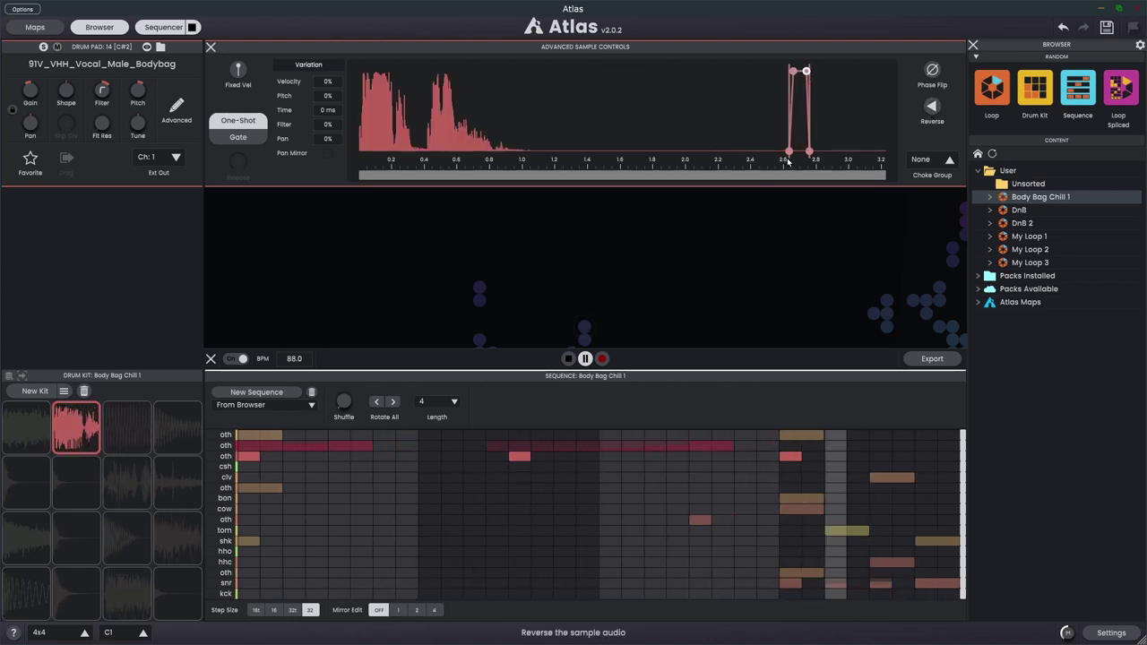
{"action": "left_click_drag", "start_coordinate": [789, 158], "coordinate": [428, 152]}
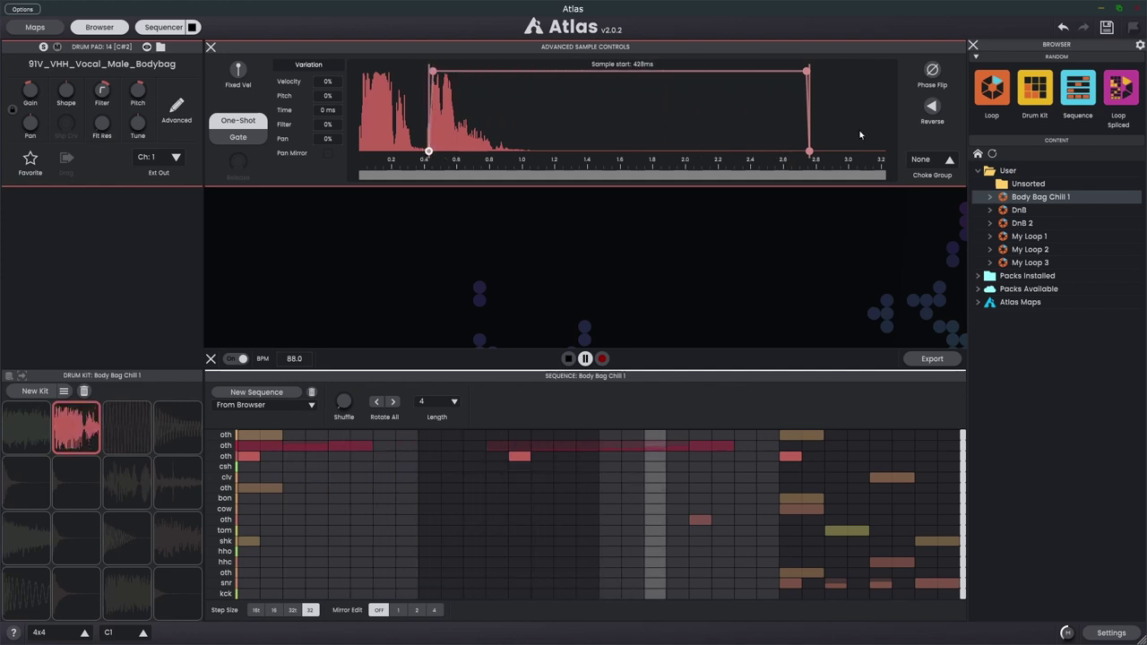
{"action": "left_click_drag", "start_coordinate": [811, 154], "coordinate": [476, 151]}
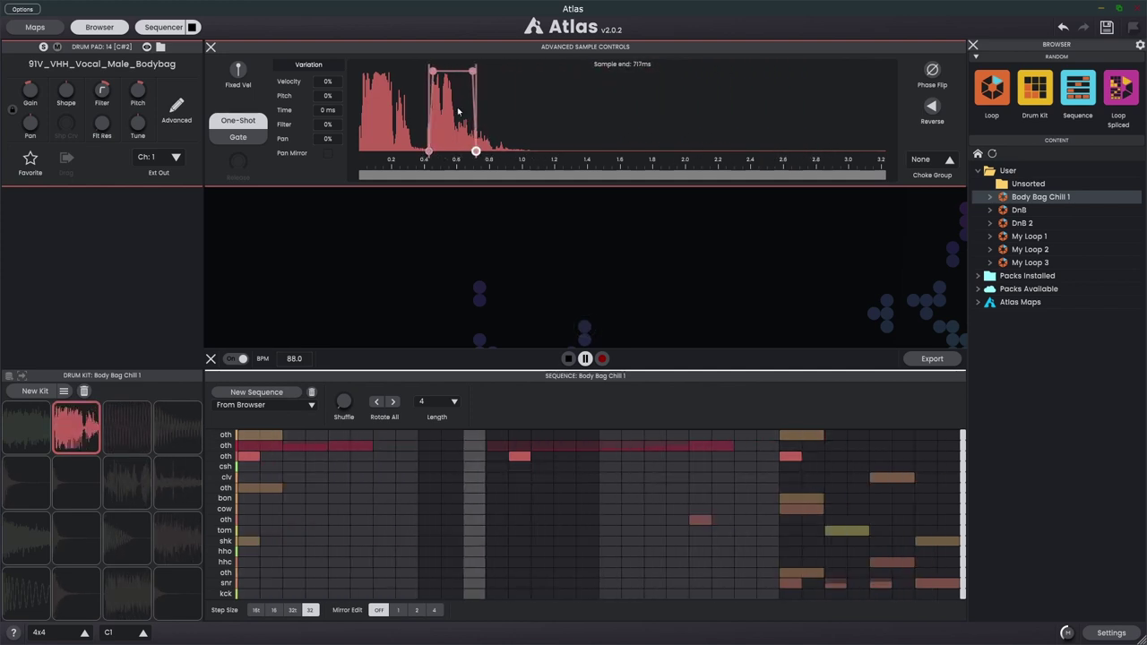
Refine the vocal's sample end to about 0.70 s and set its fade-out to 182 ms.
{"action": "left_click_drag", "start_coordinate": [474, 70], "coordinate": [442, 71]}
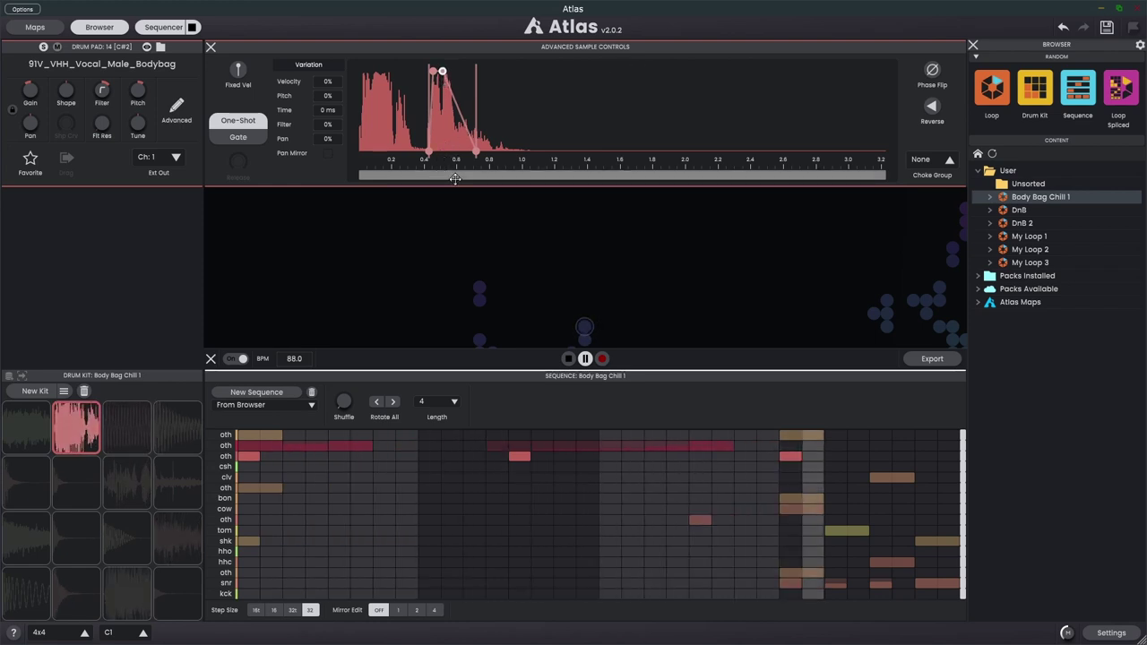
{"action": "left_click_drag", "start_coordinate": [428, 174], "coordinate": [449, 235]}
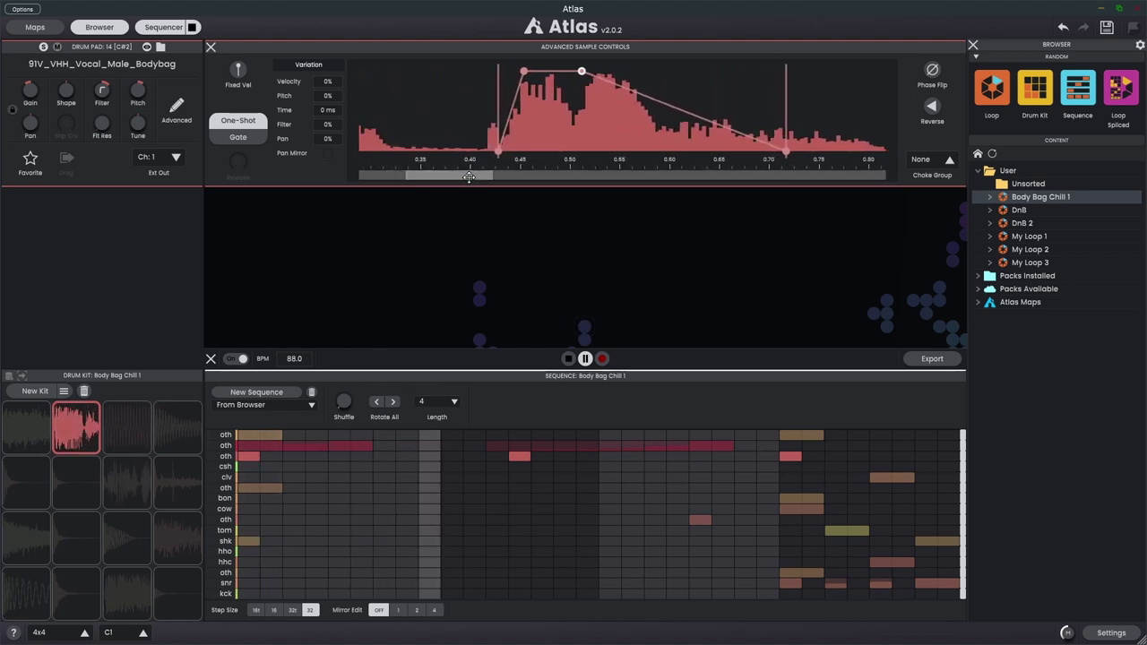
{"action": "left_click_drag", "start_coordinate": [784, 150], "coordinate": [765, 151]}
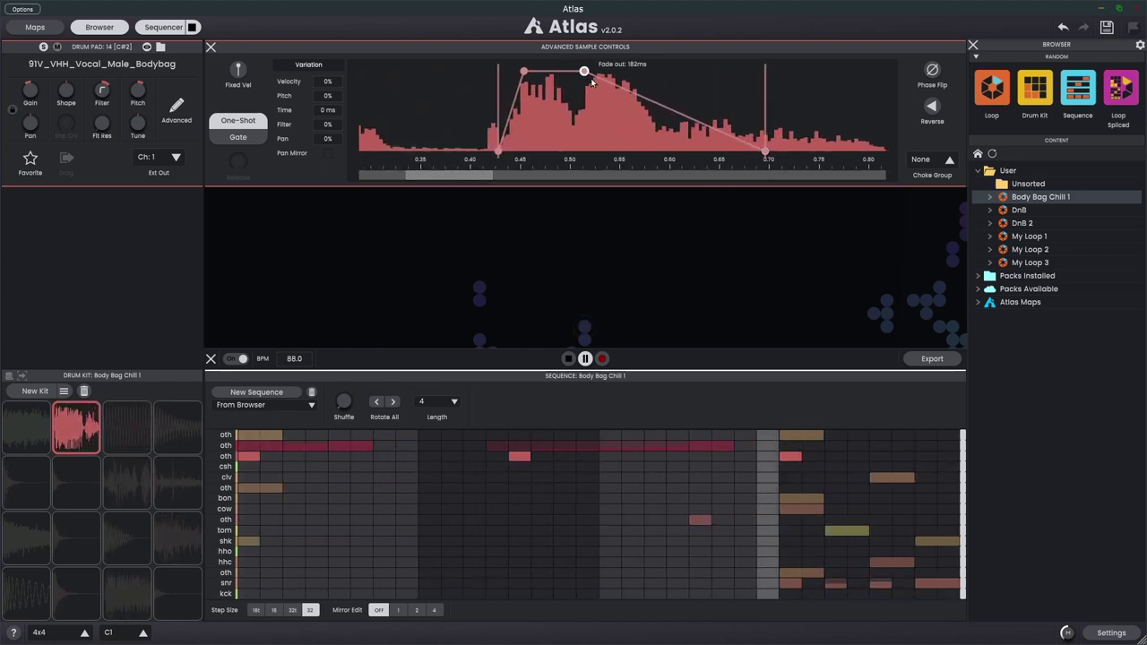
{"action": "left_click_drag", "start_coordinate": [563, 71], "coordinate": [584, 71]}
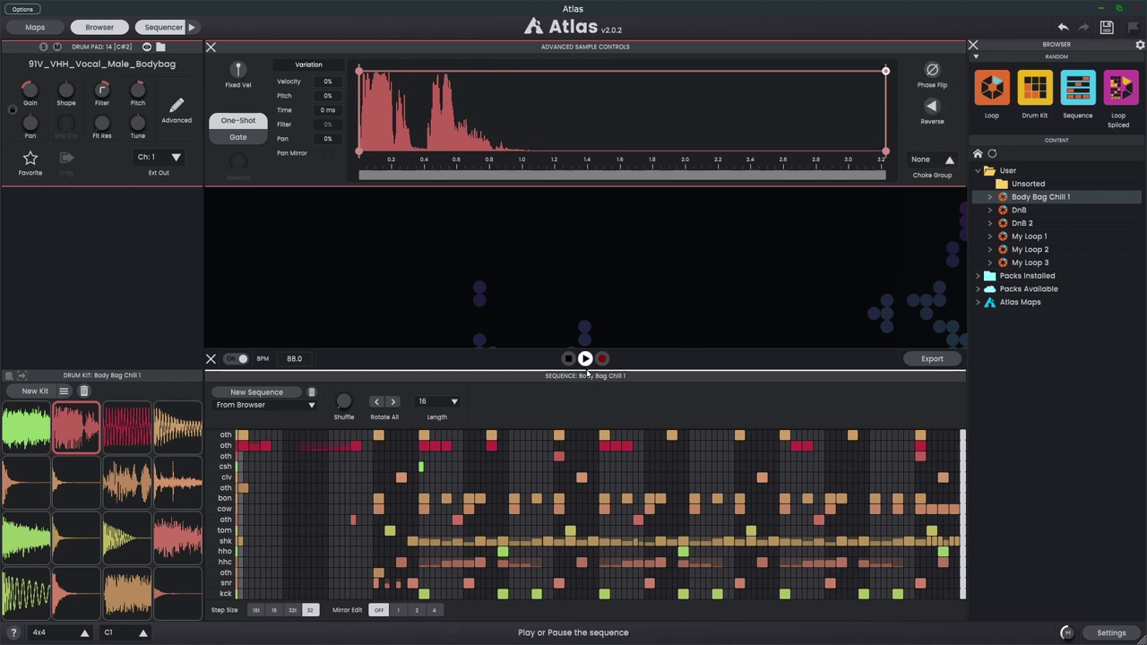
Set the sequence length to 4, select the V_RIOT_bass_glitch_fill pad, and clear the sequence.
{"action": "left_click", "coordinate": [435, 419]}
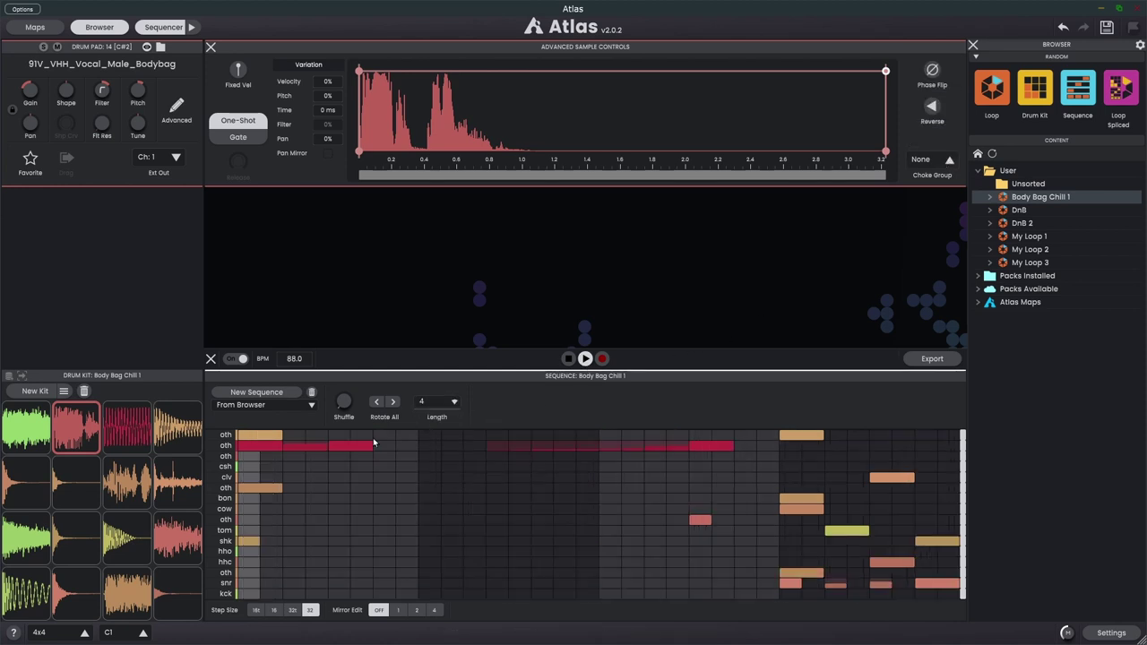
{"action": "left_click", "coordinate": [126, 491]}
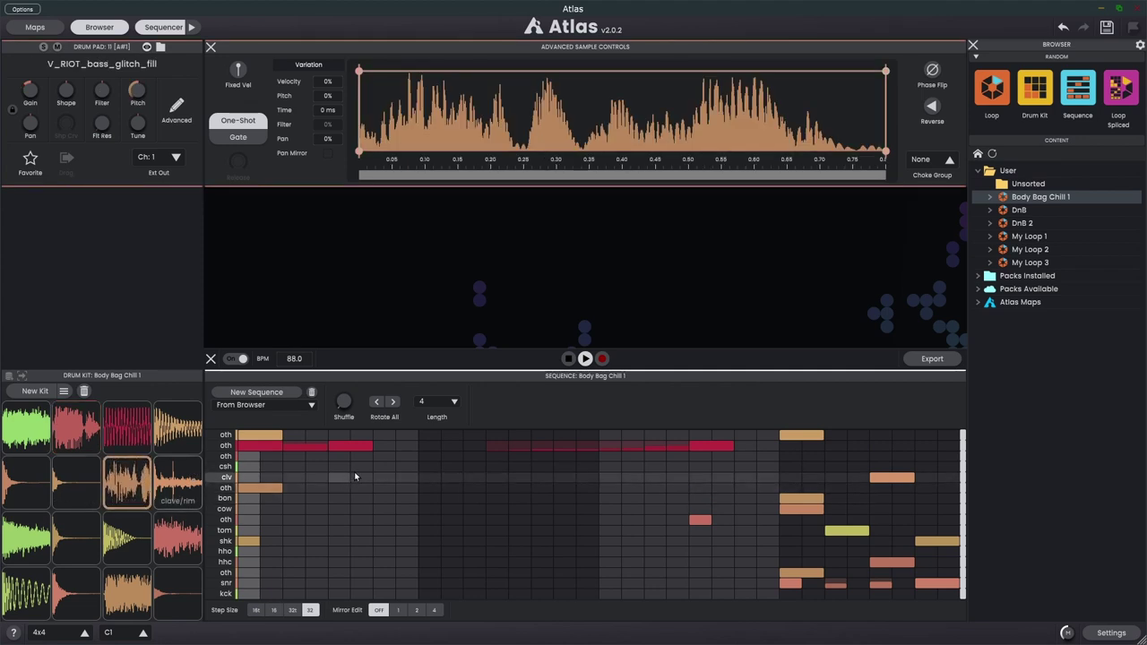
{"action": "left_click", "coordinate": [311, 392]}
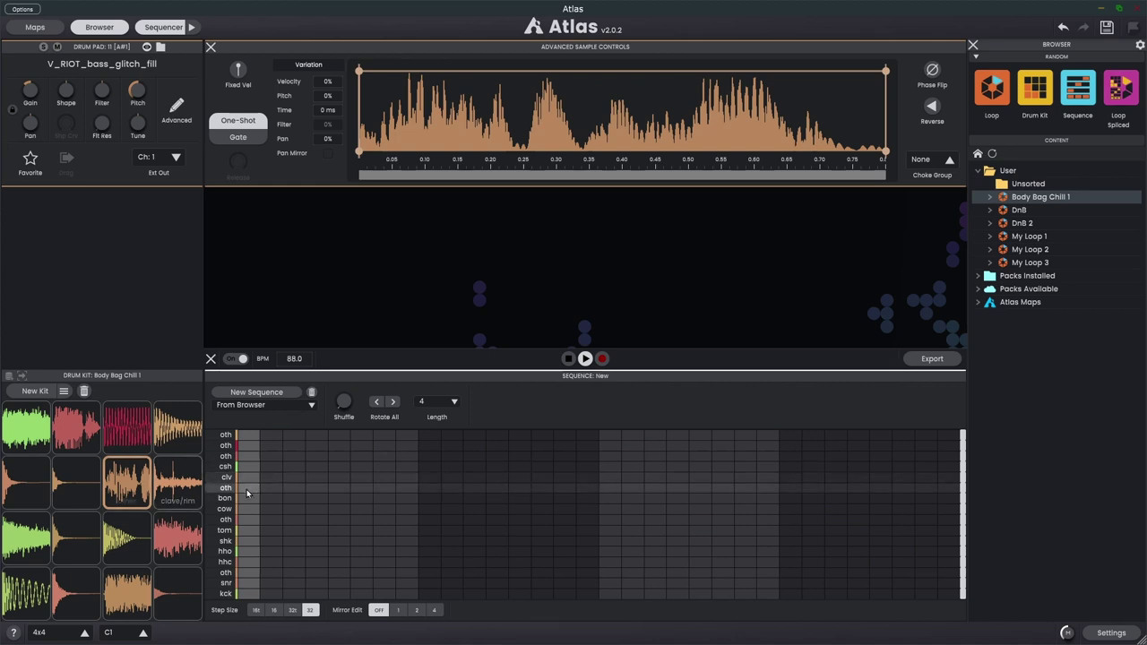
Program a glitch bass hit on step 1, kicks on steps 1 and 17, and snares on steps 9 and 25, with the sequence playing.
{"action": "left_click", "coordinate": [247, 489]}
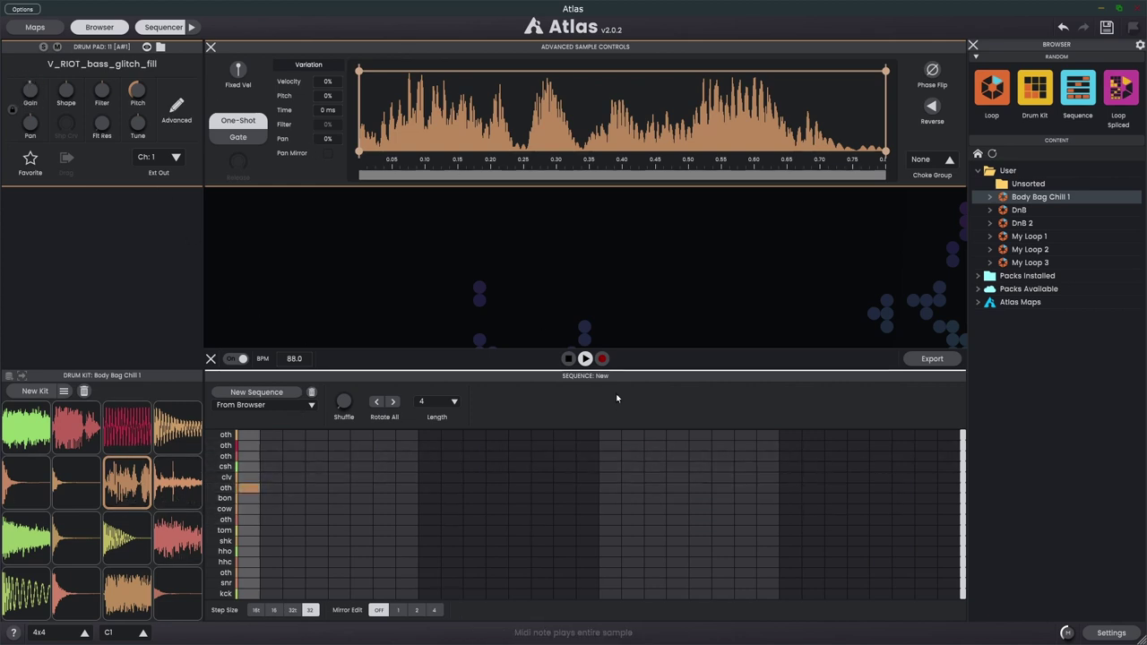
{"action": "left_click", "coordinate": [580, 360]}
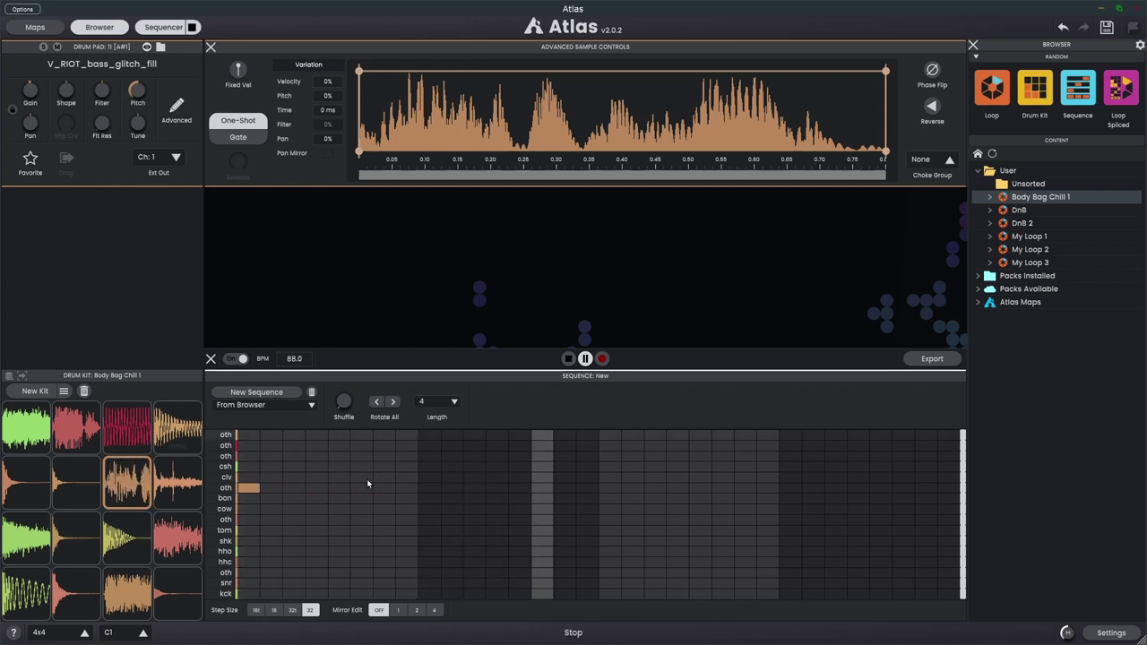
{"action": "left_click", "coordinate": [255, 594]}
{"action": "left_click", "coordinate": [609, 593]}
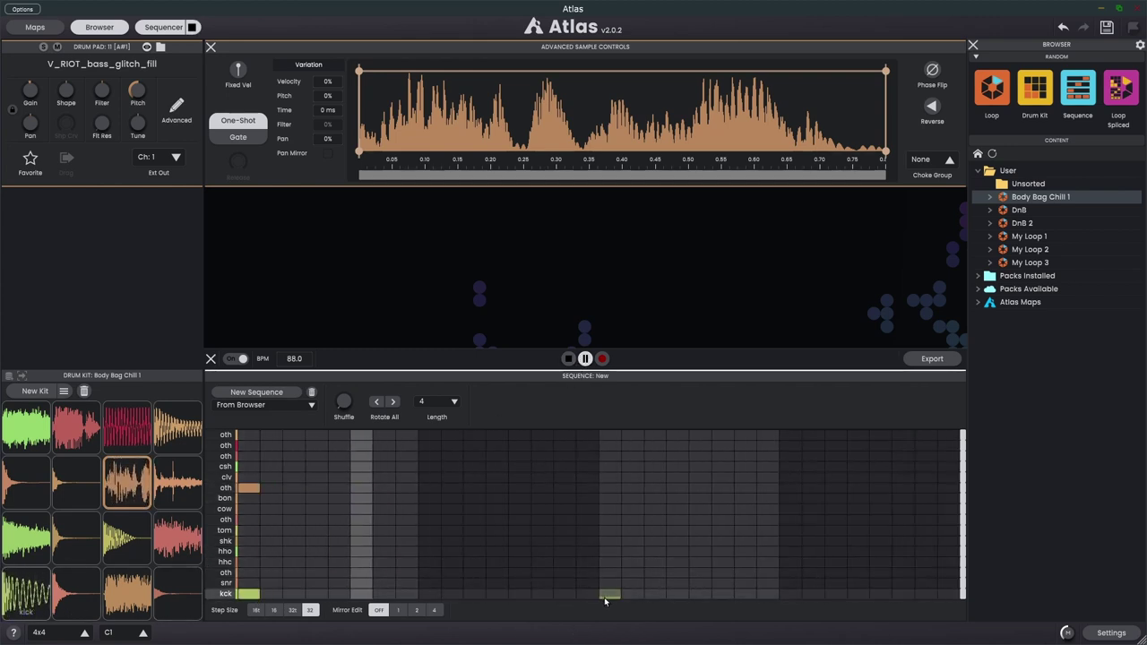
{"action": "left_click", "coordinate": [429, 583]}
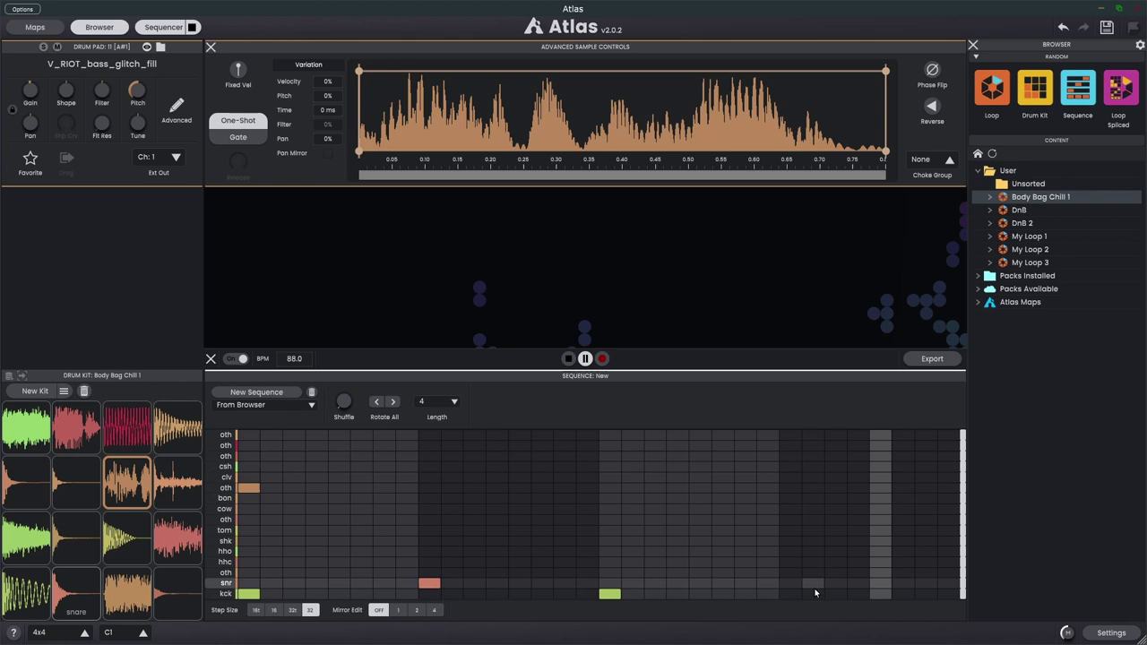
{"action": "left_click", "coordinate": [789, 584]}
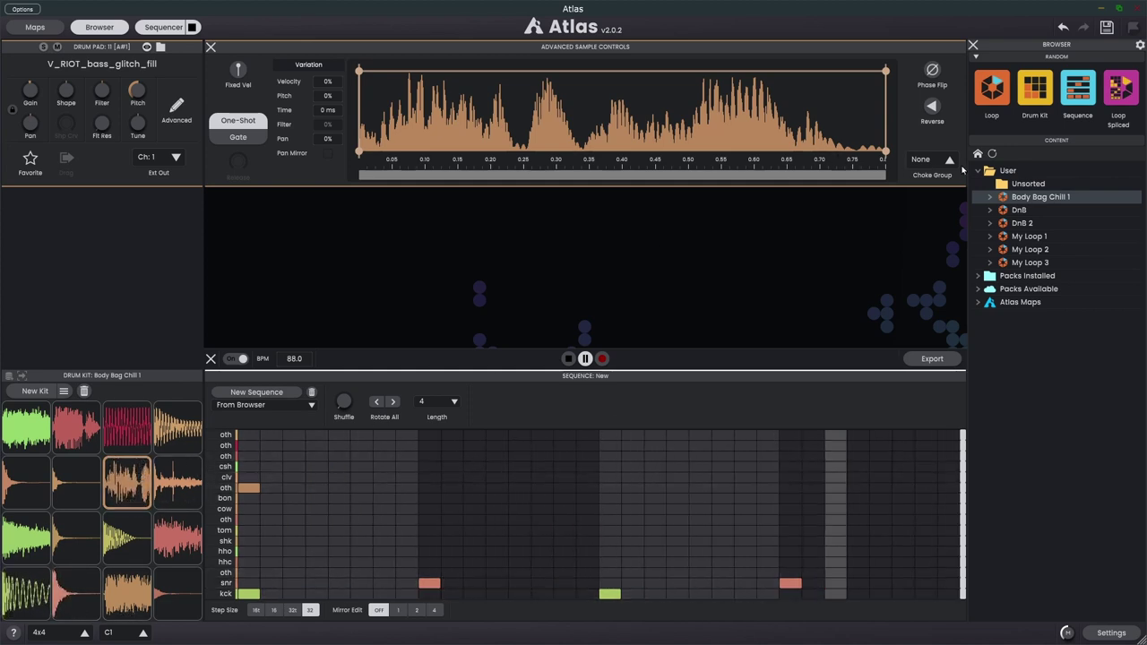
Assign both the glitch bass fill and the LBN_snare_shatter pad to choke group 1.
{"action": "left_click", "coordinate": [932, 160]}
{"action": "left_click", "coordinate": [923, 80]}
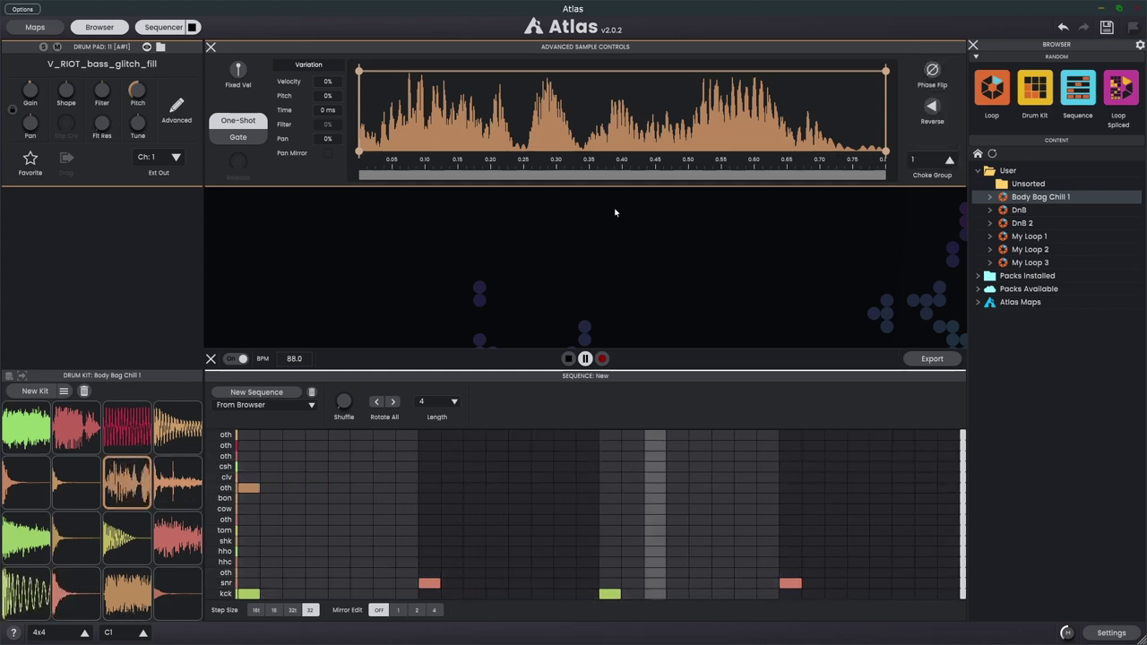
{"action": "left_click", "coordinate": [79, 587]}
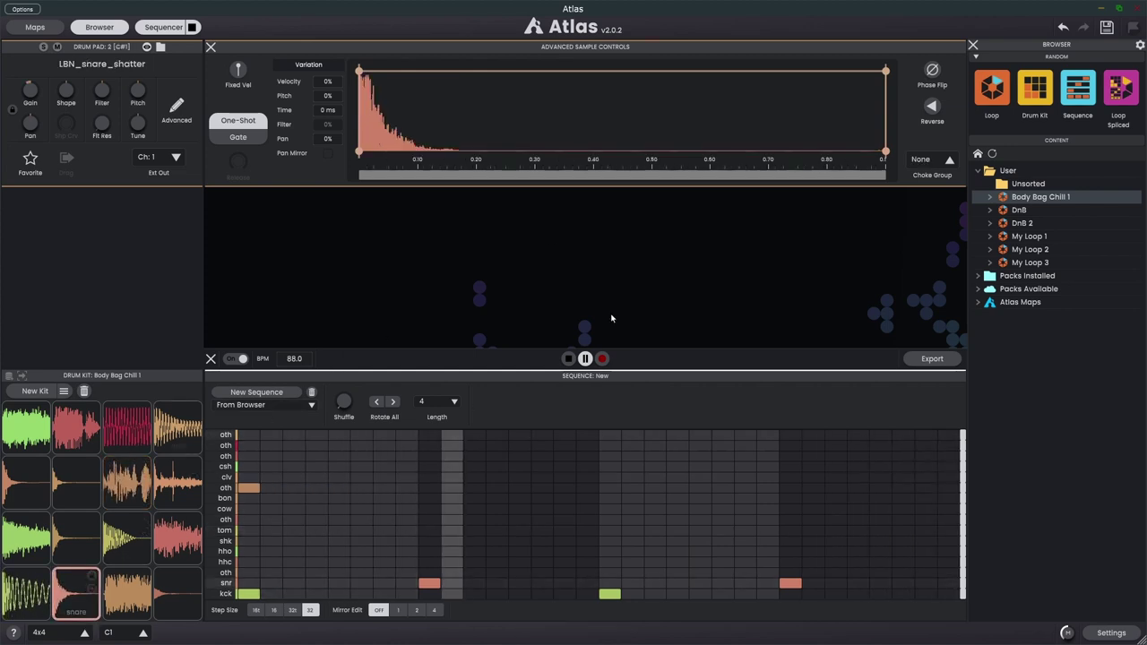
{"action": "left_click", "coordinate": [936, 160]}
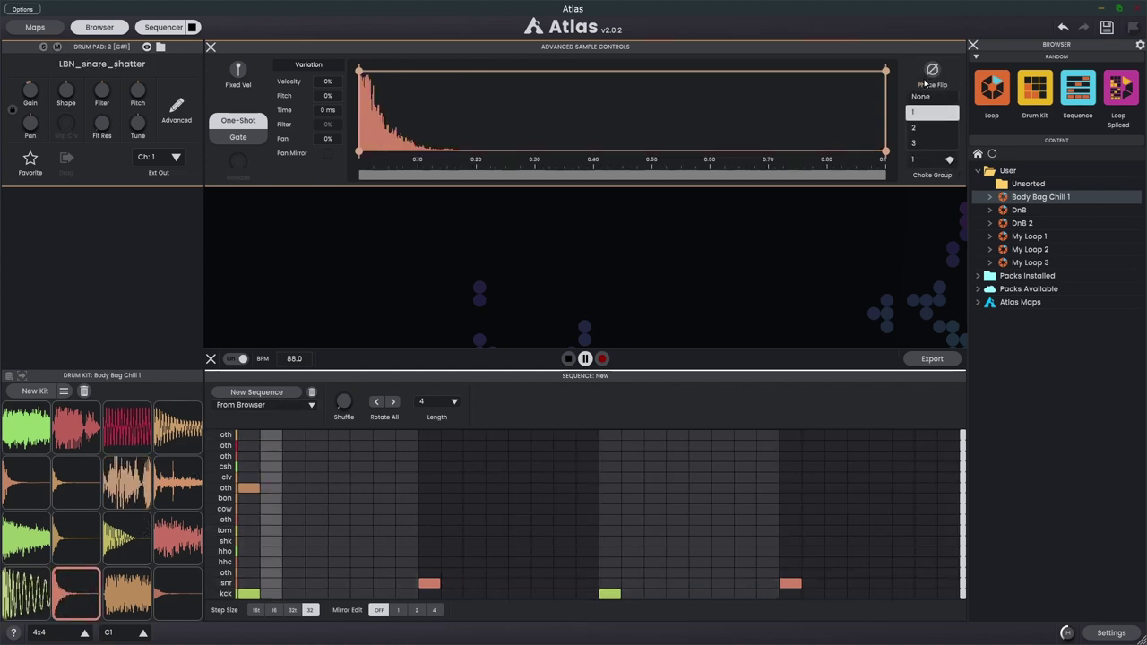
{"action": "left_click", "coordinate": [925, 83]}
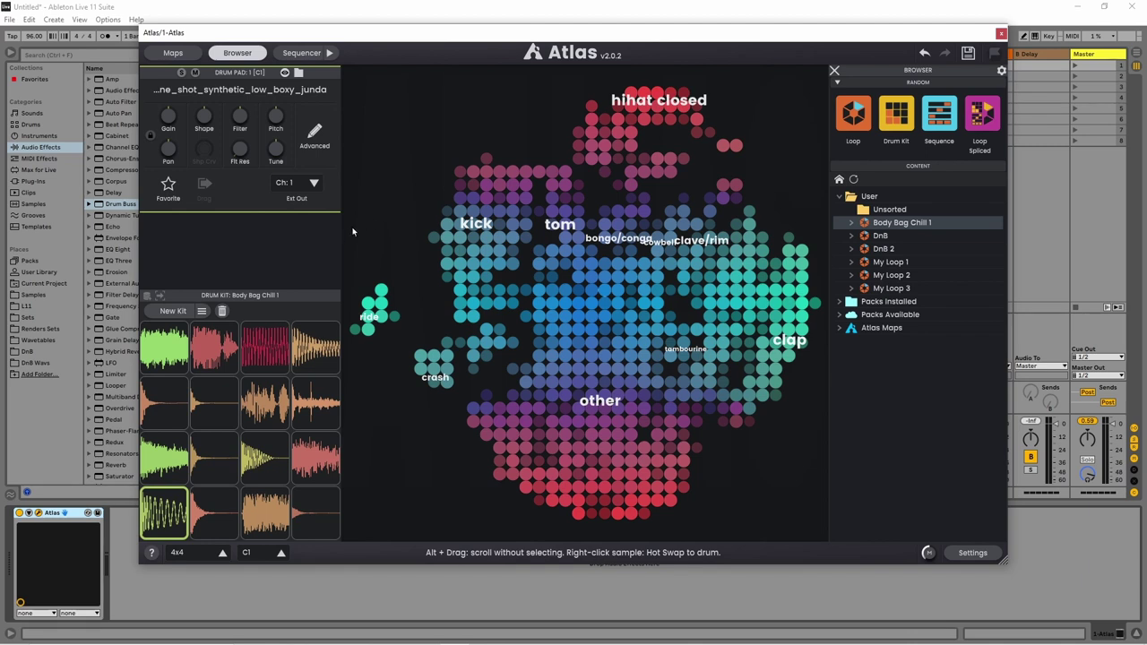
Route the kick on drum pad 1 to external output Ch: 2.
{"action": "left_click", "coordinate": [305, 364]}
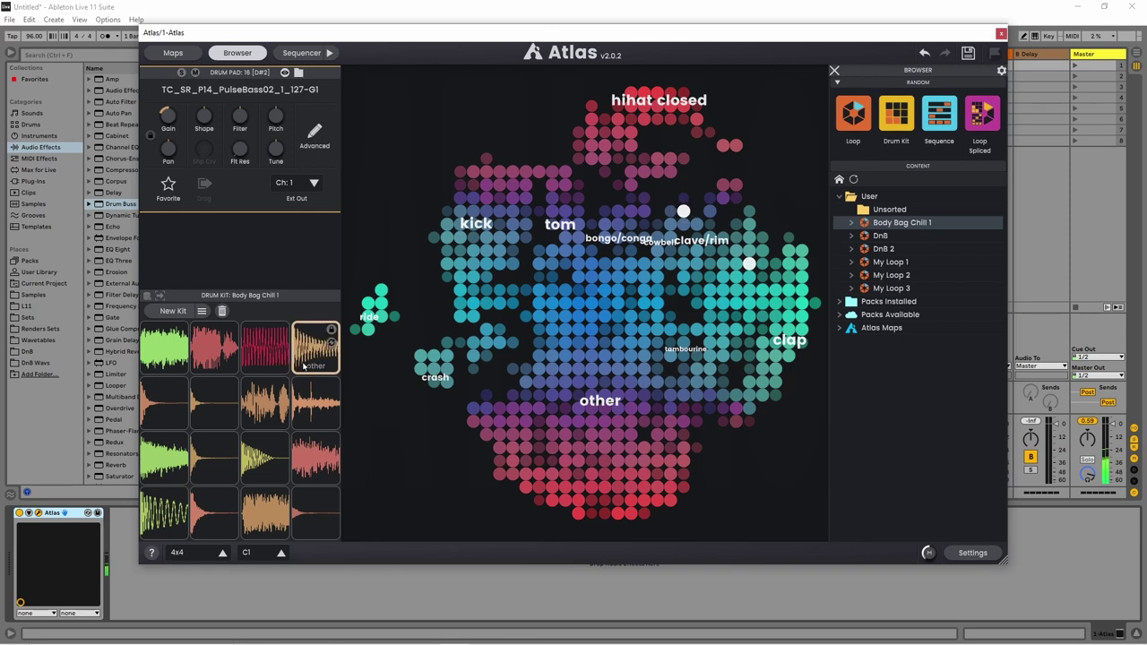
{"action": "left_click", "coordinate": [165, 509]}
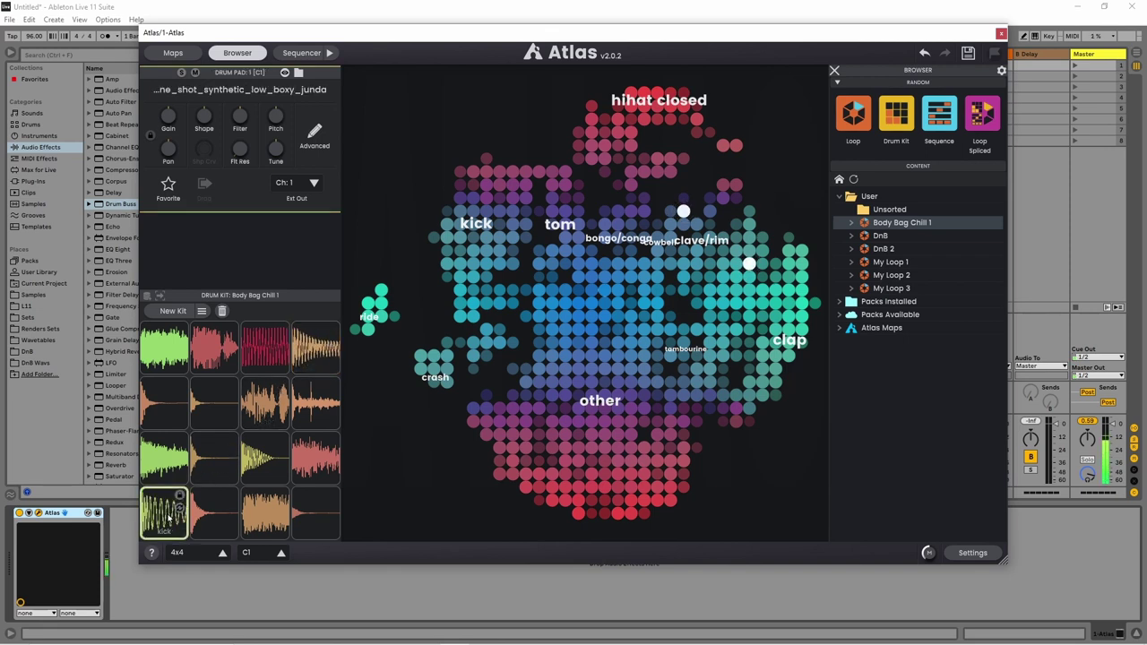
{"action": "left_click", "coordinate": [314, 183]}
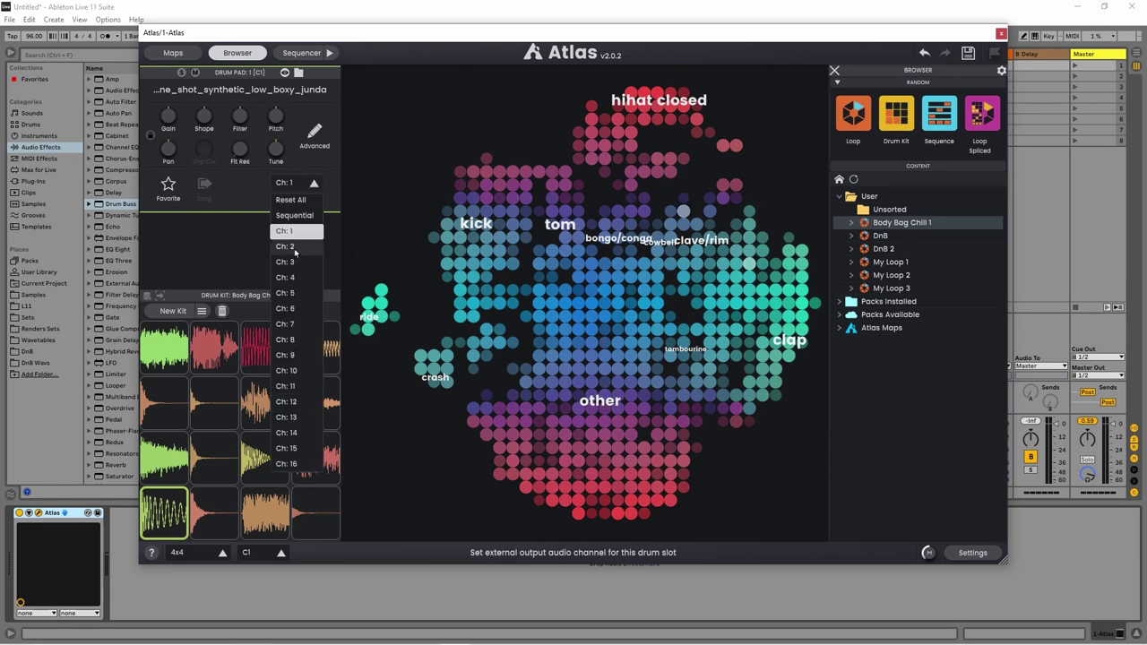
{"action": "left_click", "coordinate": [295, 249]}
Route the LBN_snare_shatter pad to external output Ch: 3 and the TC_SR_P14_PulseBass02 pad to Ch: 4.
{"action": "left_click", "coordinate": [198, 514]}
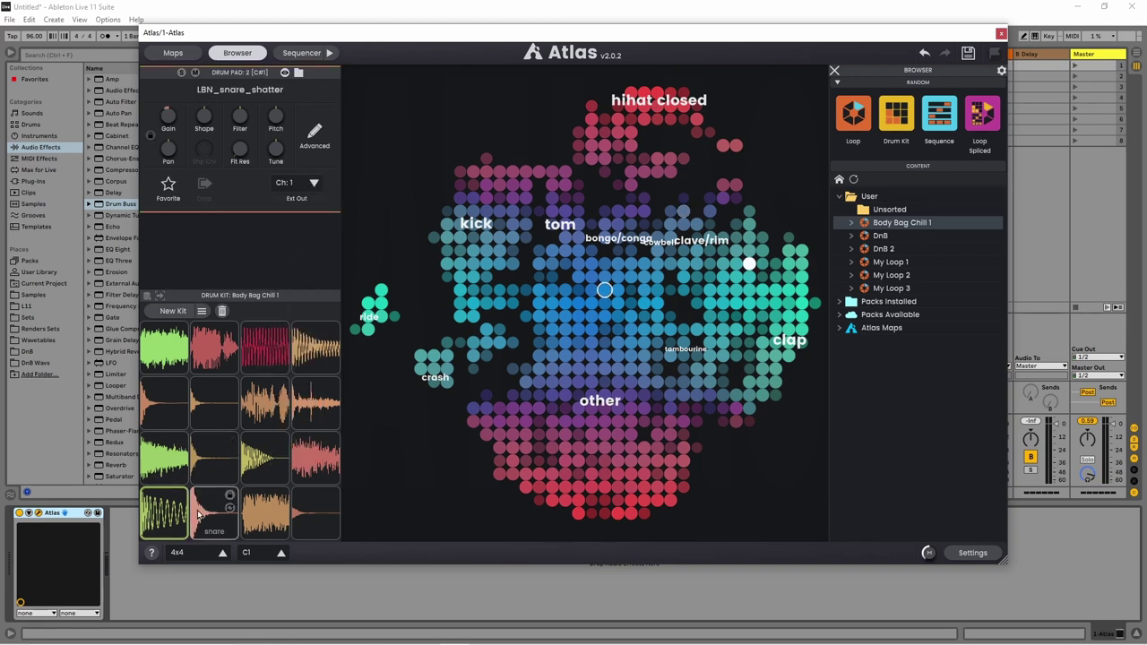
{"action": "left_click", "coordinate": [313, 183]}
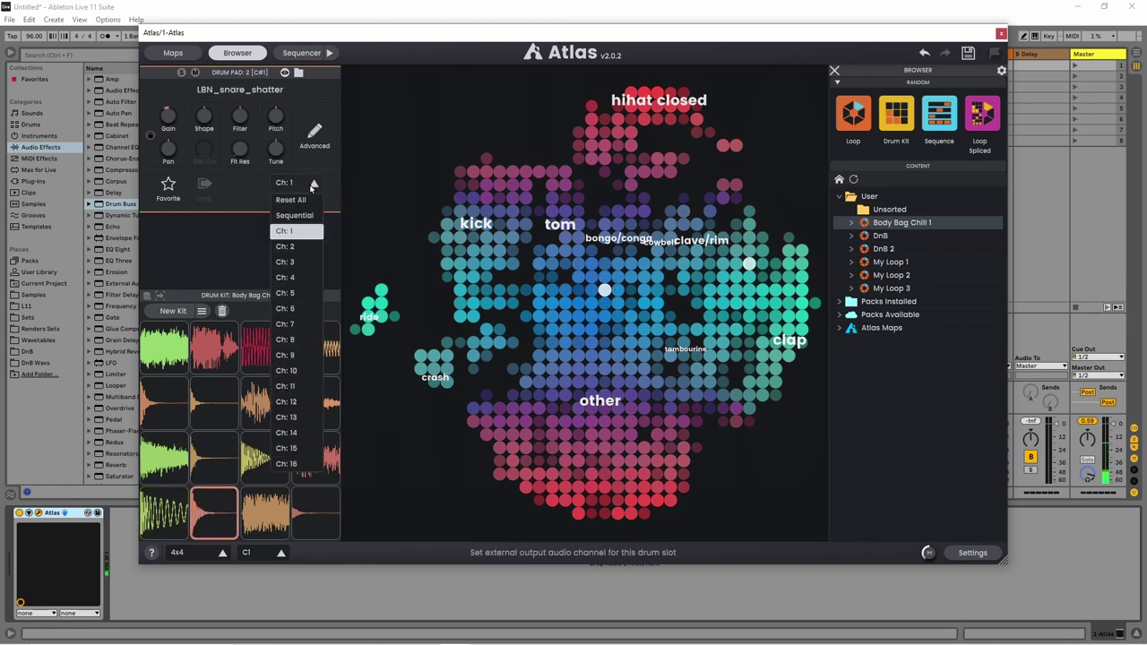
{"action": "left_click", "coordinate": [292, 269]}
{"action": "left_click", "coordinate": [315, 347]}
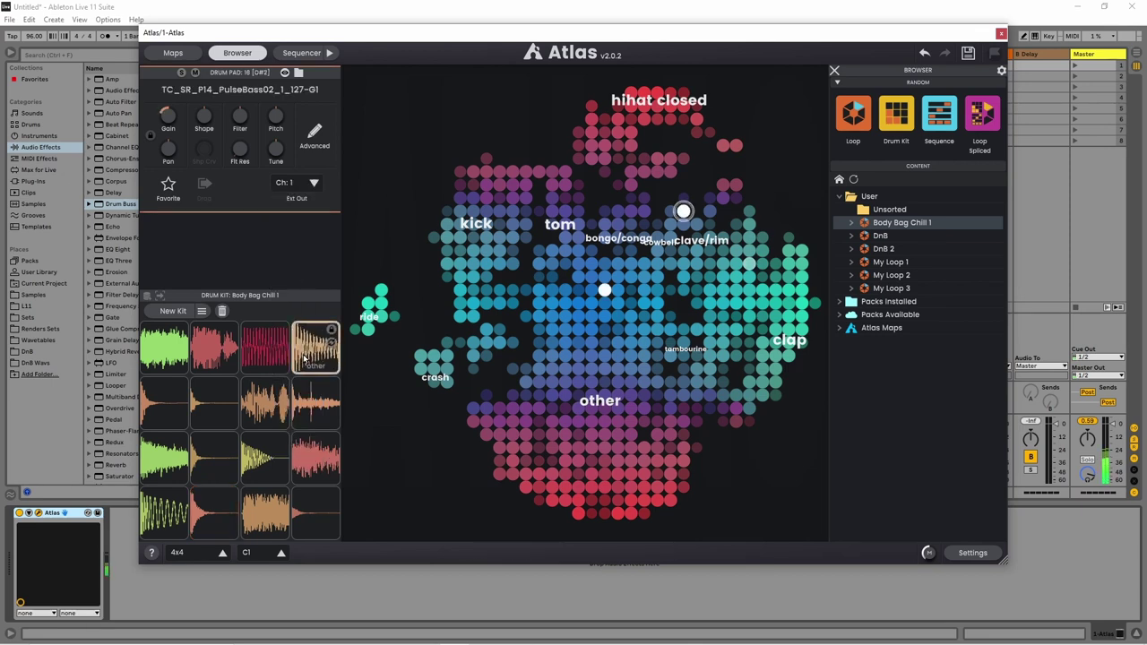
{"action": "left_click", "coordinate": [313, 183]}
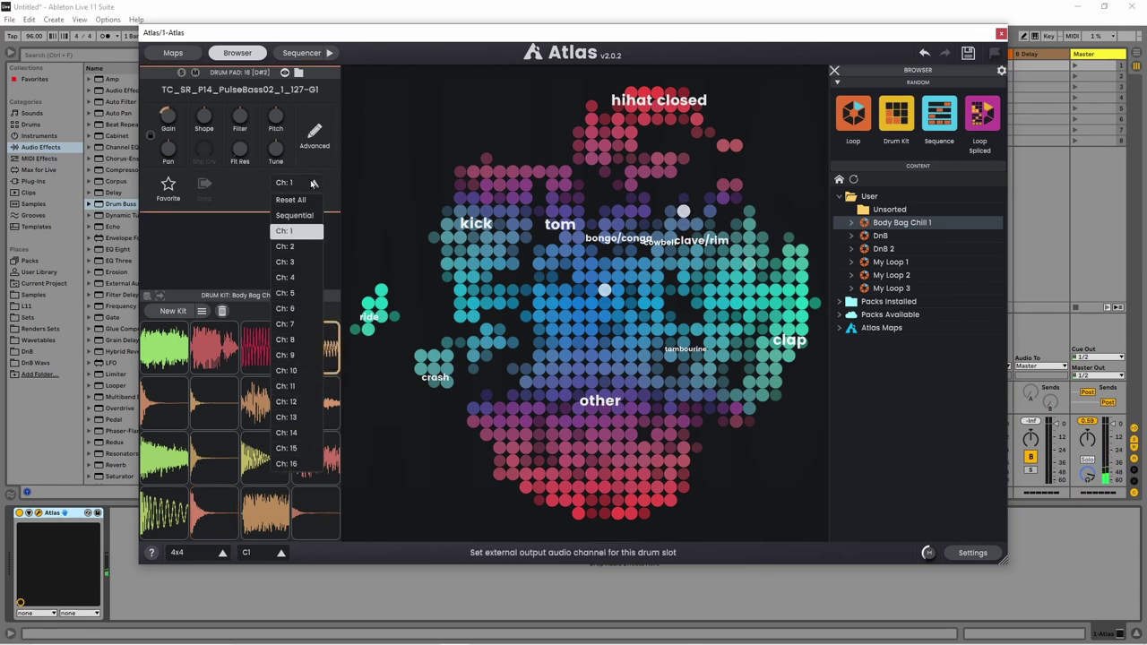
{"action": "left_click", "coordinate": [293, 287]}
Close the Atlas plug-in window and add three audio tracks after the Atlas track.
{"action": "left_click", "coordinate": [1001, 34]}
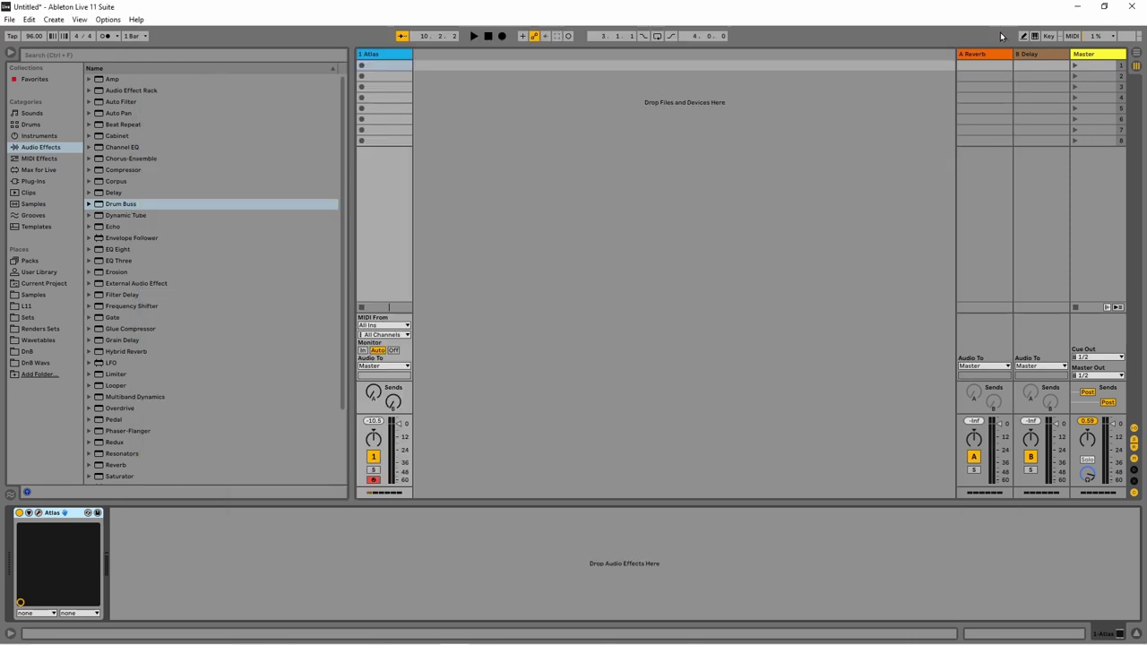
{"action": "left_click", "coordinate": [391, 57]}
{"action": "key", "text": "ctrl+t"}
{"action": "key", "text": "ctrl+t"}
{"action": "key", "text": "ctrl+t"}
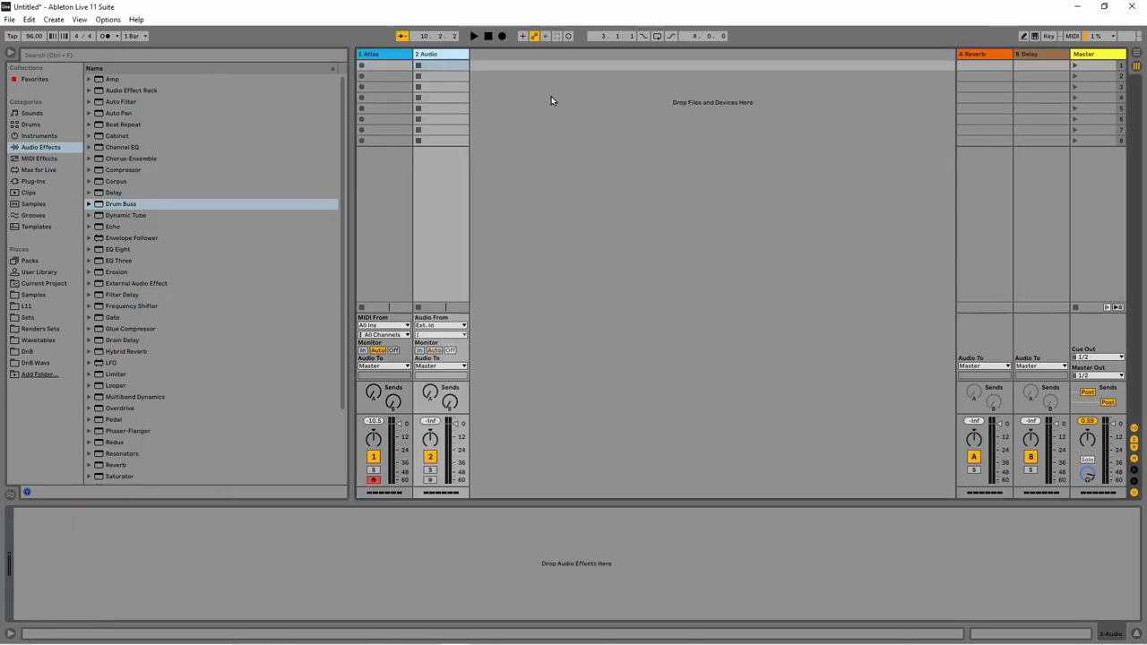
Set the 2 Audio track to receive its audio from 1-Atlas on Ch: 2-Atlas.
{"action": "left_click", "coordinate": [435, 56]}
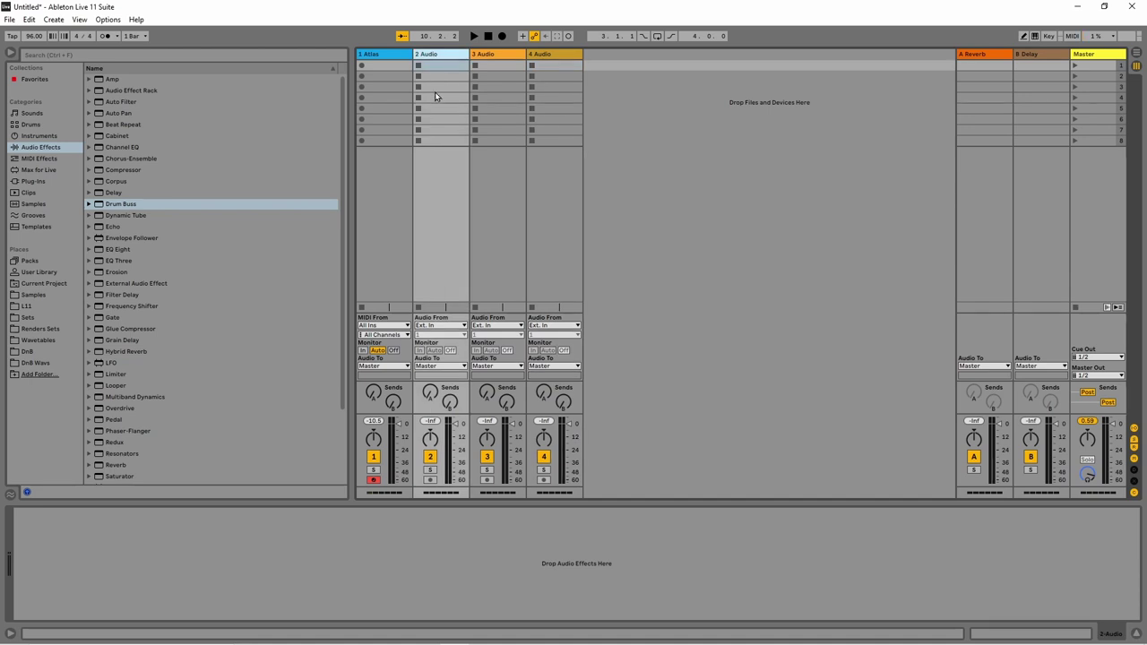
{"action": "left_click", "coordinate": [439, 325]}
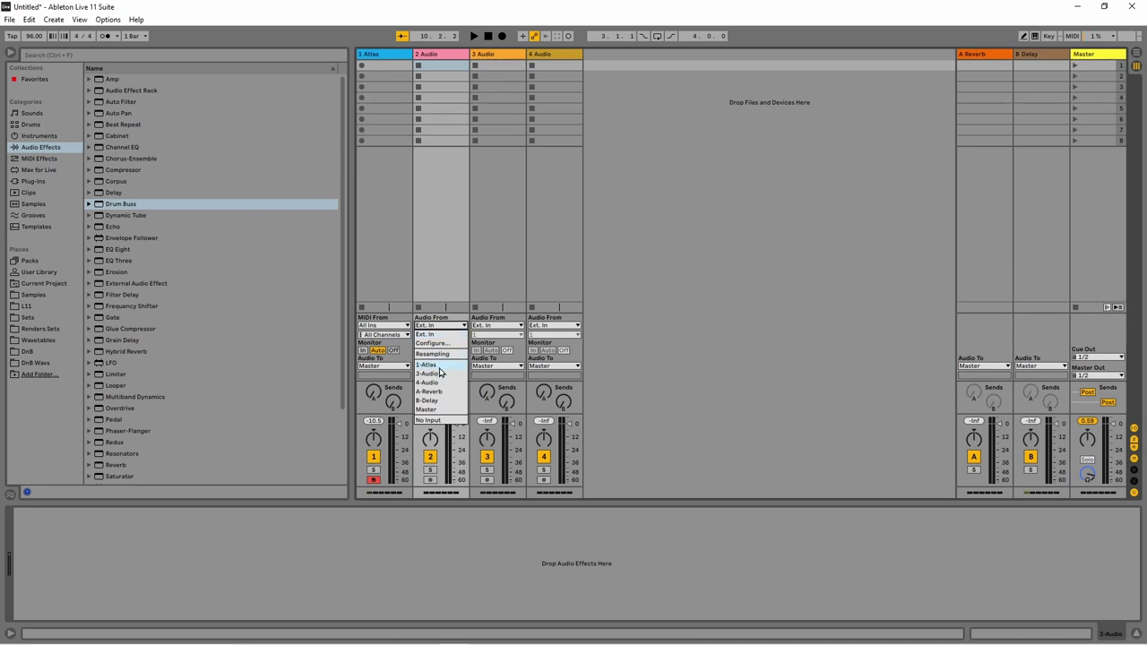
{"action": "left_click", "coordinate": [438, 365]}
{"action": "left_click", "coordinate": [389, 55]}
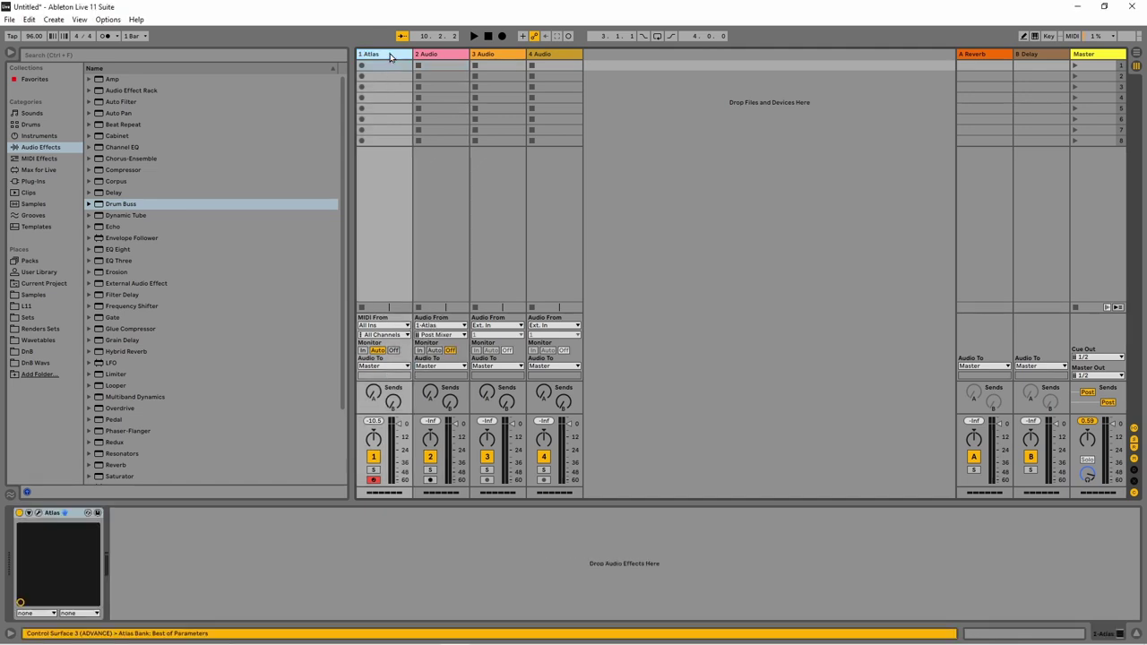
{"action": "left_click", "coordinate": [427, 55]}
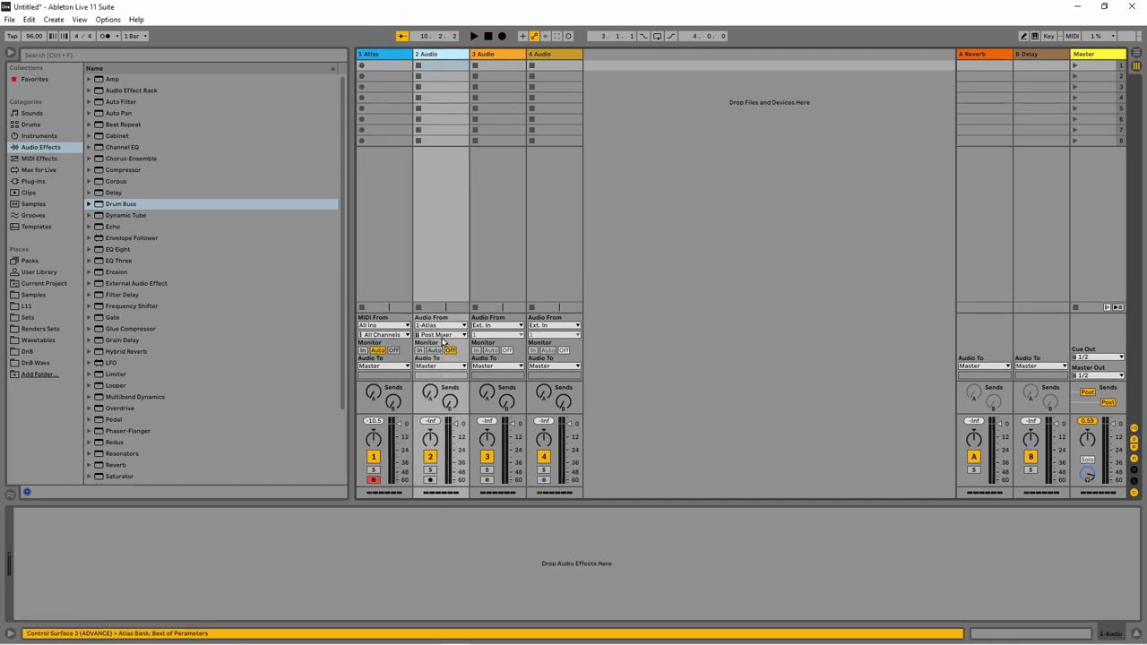
{"action": "left_click", "coordinate": [440, 335]}
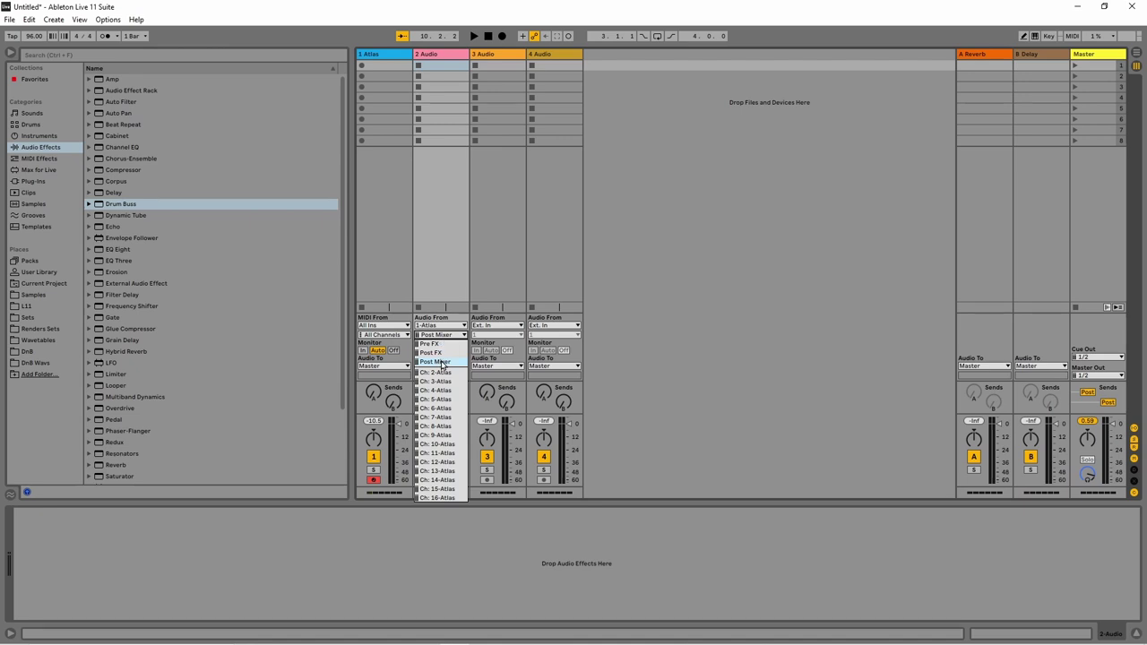
{"action": "left_click", "coordinate": [438, 372]}
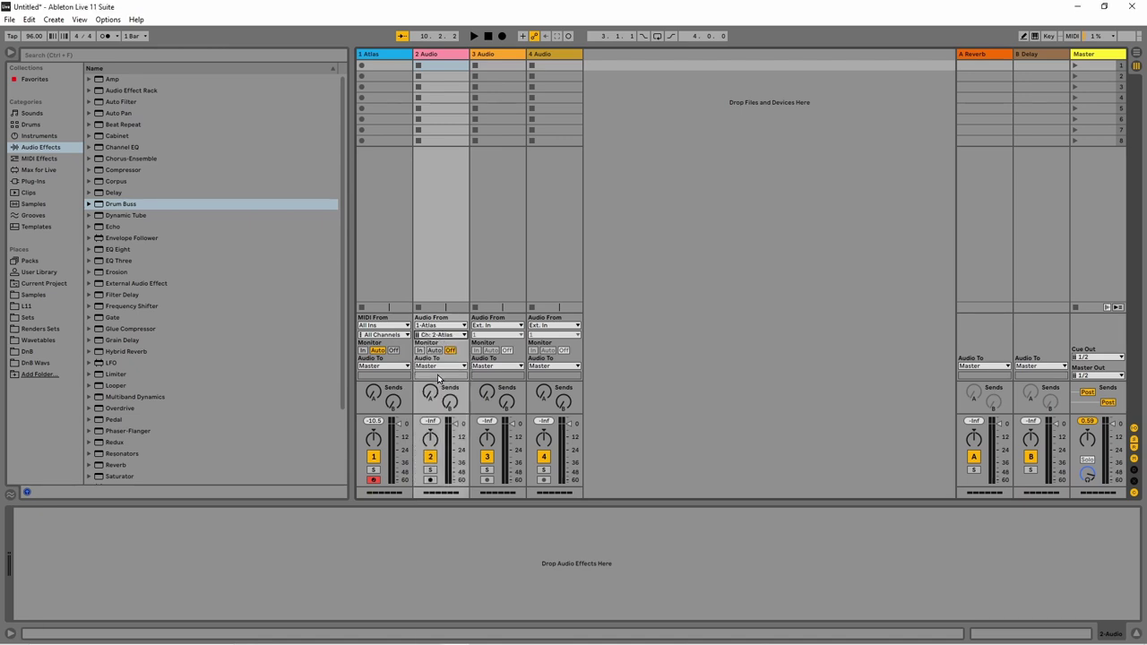
Feed the 3 Audio track from 1-Atlas on Ch: 3-Atlas and the 4 Audio track from Ch: 4-Atlas.
{"action": "left_click", "coordinate": [491, 326]}
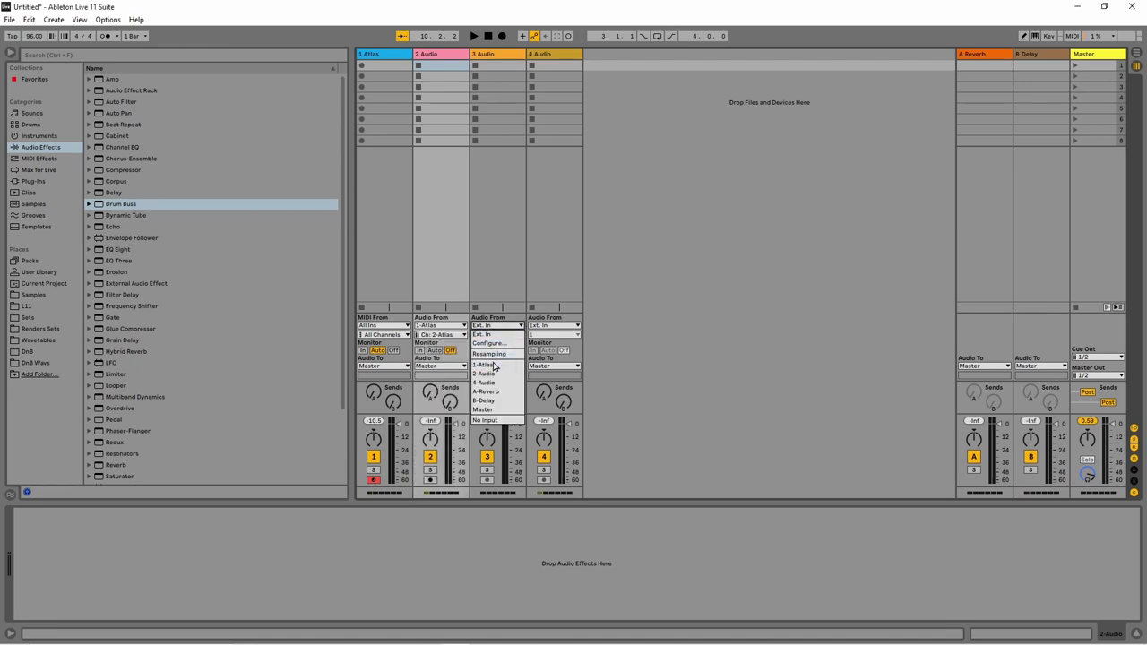
{"action": "left_click", "coordinate": [490, 365]}
{"action": "left_click", "coordinate": [492, 335]}
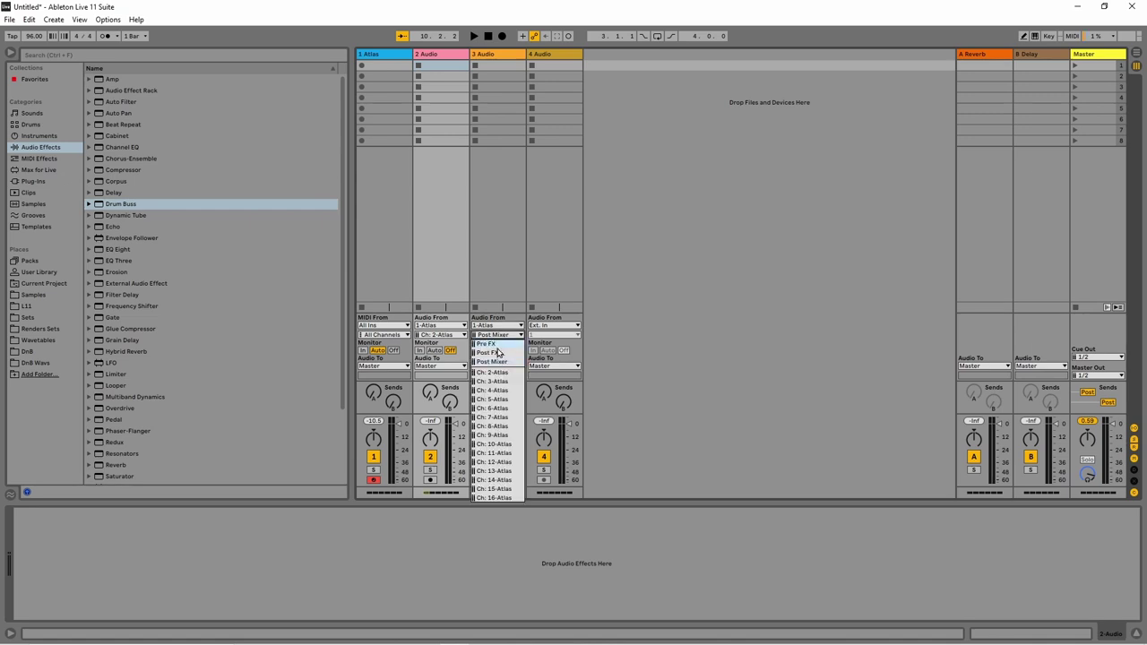
{"action": "left_click", "coordinate": [498, 382]}
{"action": "left_click", "coordinate": [546, 326]}
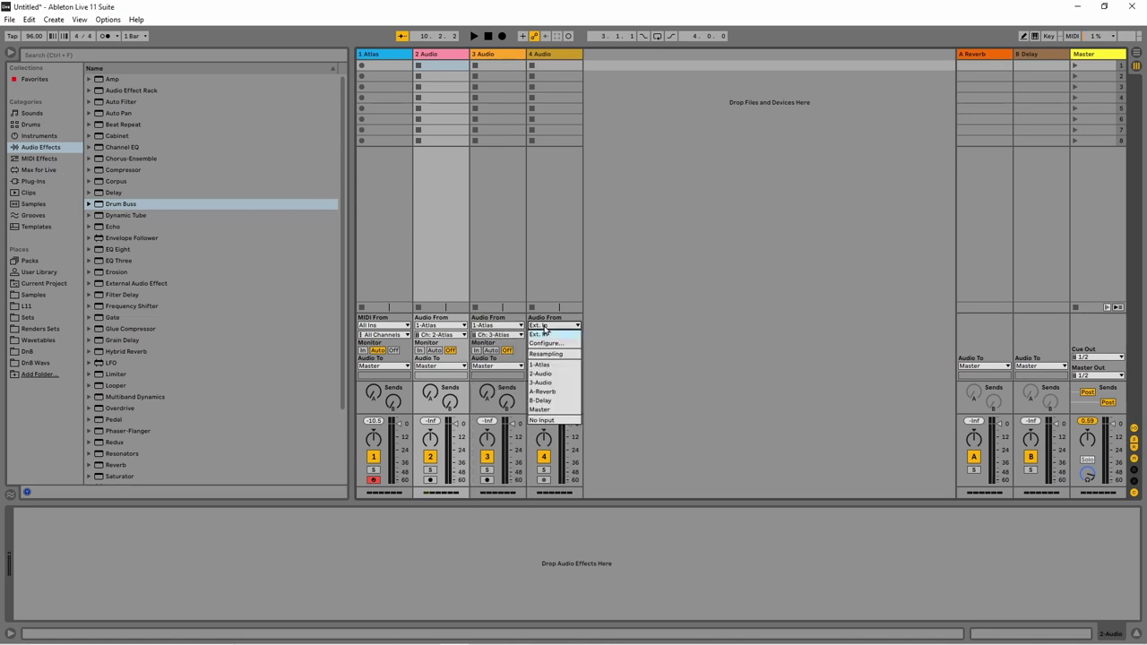
{"action": "left_click", "coordinate": [551, 366]}
{"action": "left_click", "coordinate": [546, 337]}
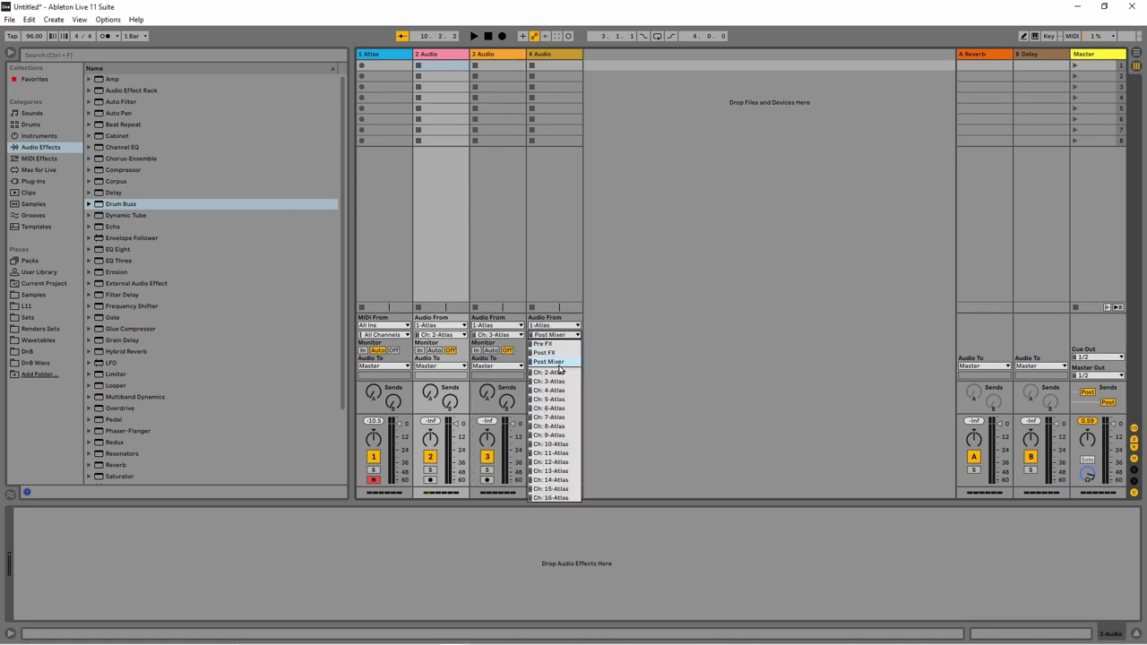
{"action": "left_click", "coordinate": [555, 393]}
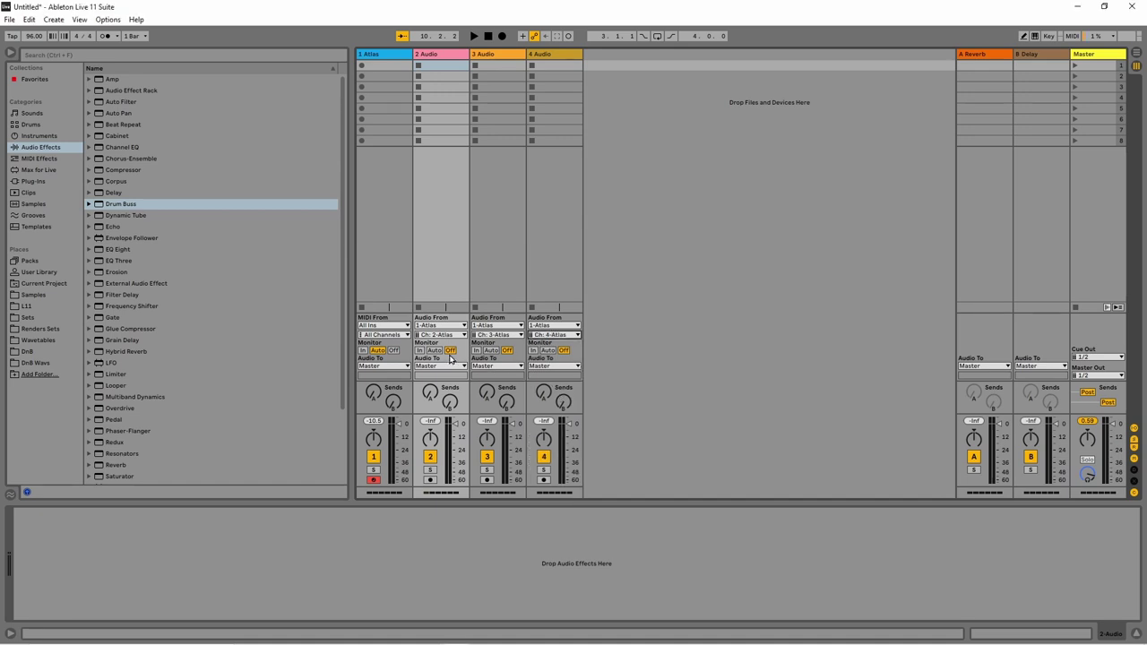
Set monitoring to In on the three audio tracks and start playback.
{"action": "left_click", "coordinate": [418, 350]}
{"action": "left_click", "coordinate": [476, 351]}
{"action": "left_click", "coordinate": [533, 350]}
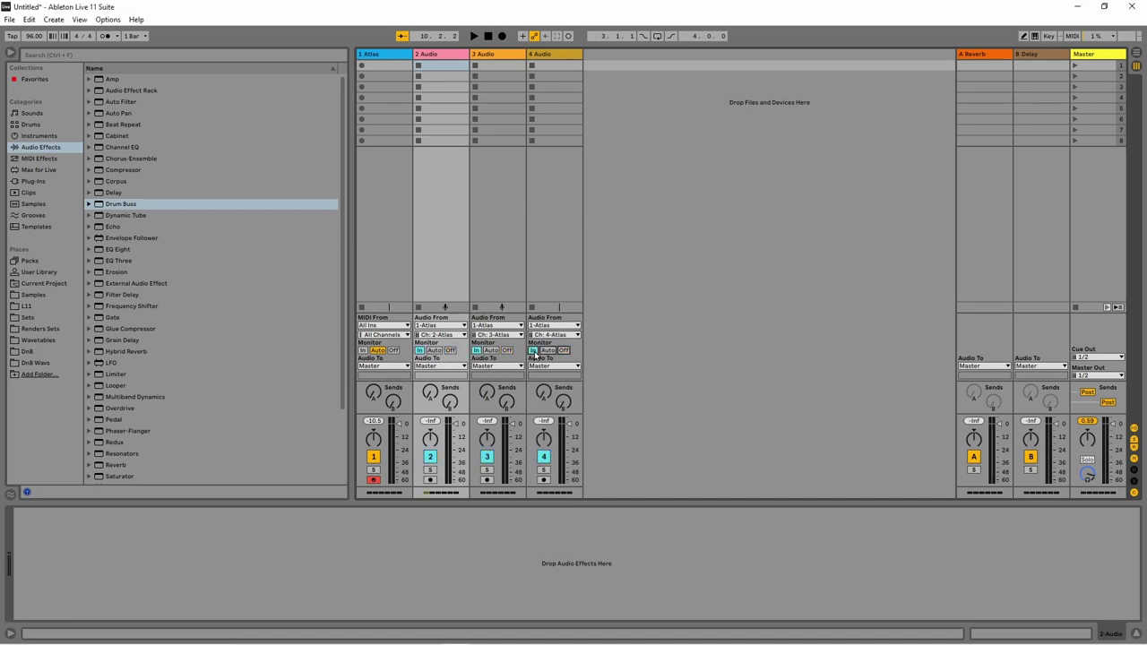
{"action": "key", "text": "space"}
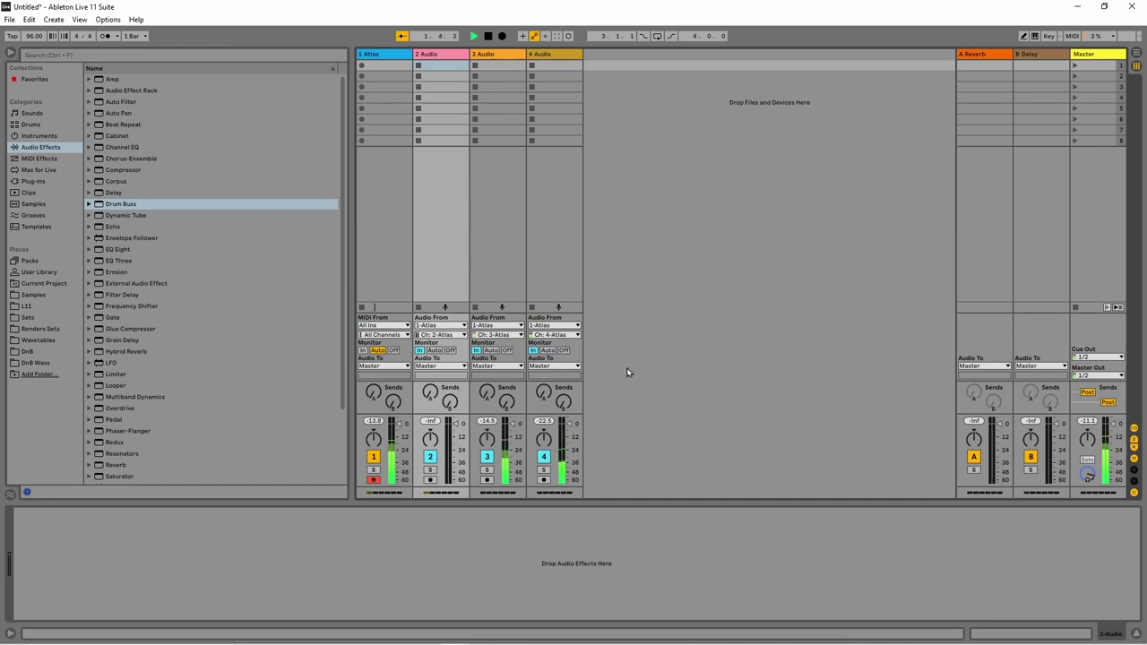
Solo the three Atlas-fed audio tracks one at a time to hear each separately, leaving none soloed.
{"action": "left_click", "coordinate": [430, 469]}
{"action": "left_click", "coordinate": [488, 471]}
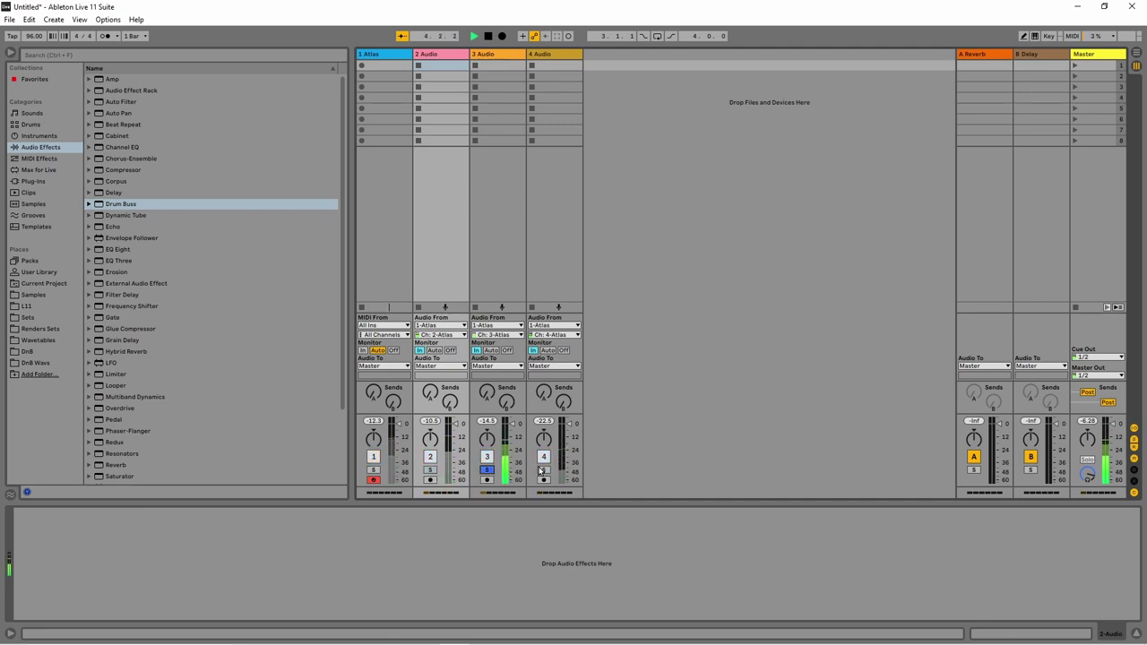
{"action": "left_click", "coordinate": [543, 471]}
{"action": "left_click", "coordinate": [430, 470]}
{"action": "left_click", "coordinate": [431, 469]}
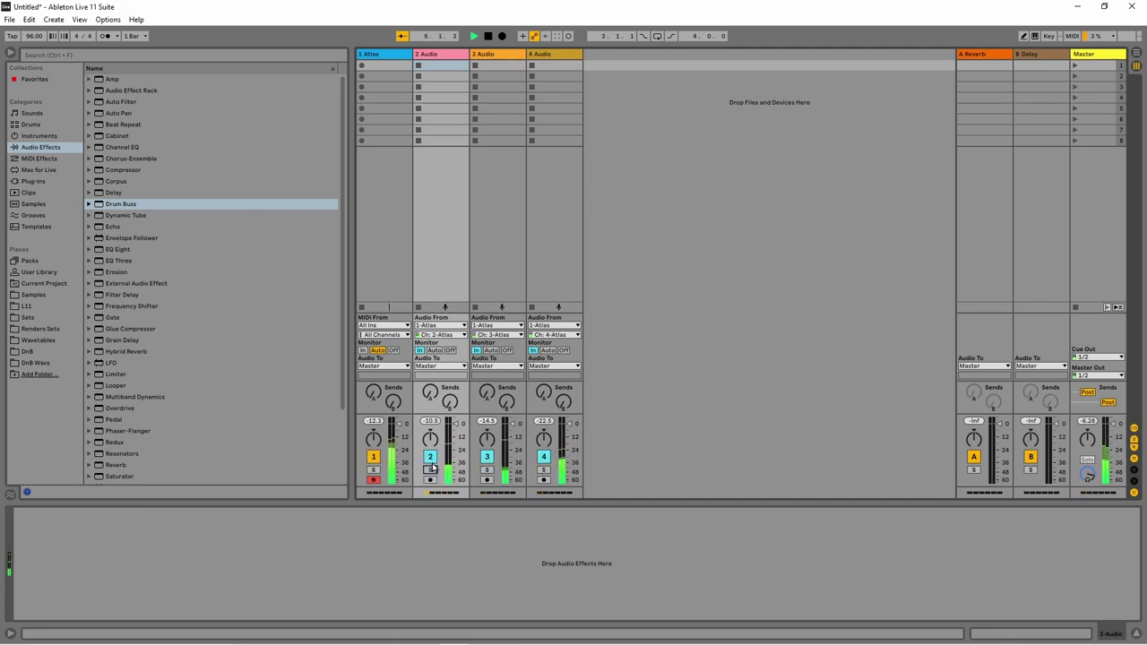
Group the 2 Audio and 3 Audio tracks and add Drum Buss to the group with Transients at 0.58.
{"action": "left_click", "coordinate": [497, 55]}
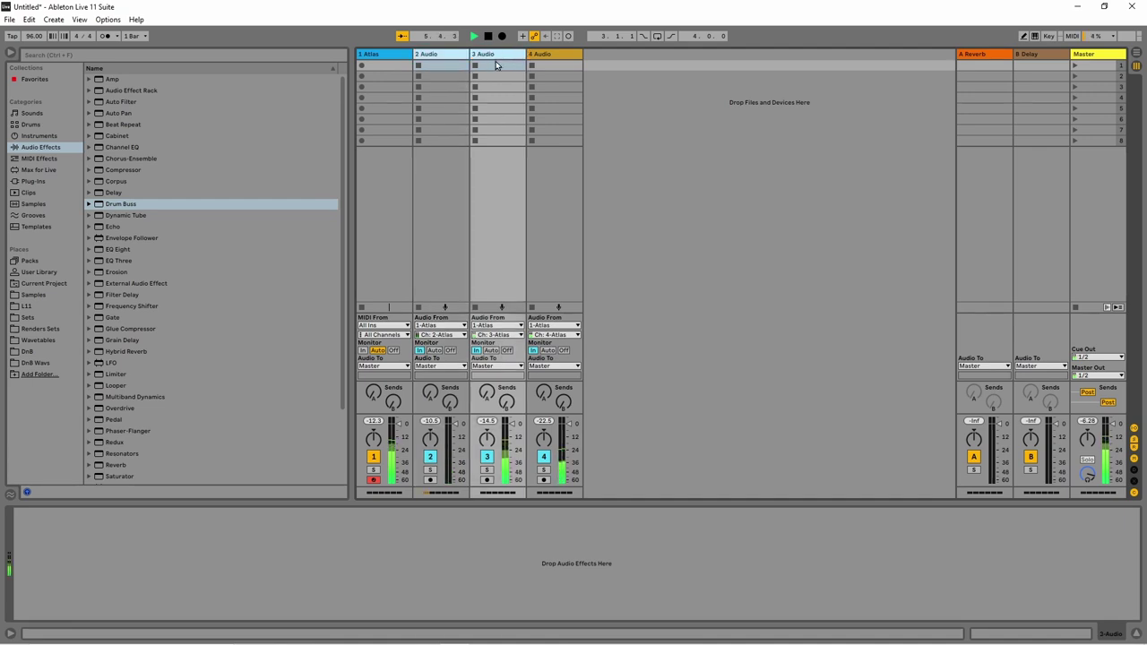
{"action": "key", "text": "ctrl+g"}
{"action": "double_click", "coordinate": [125, 204]}
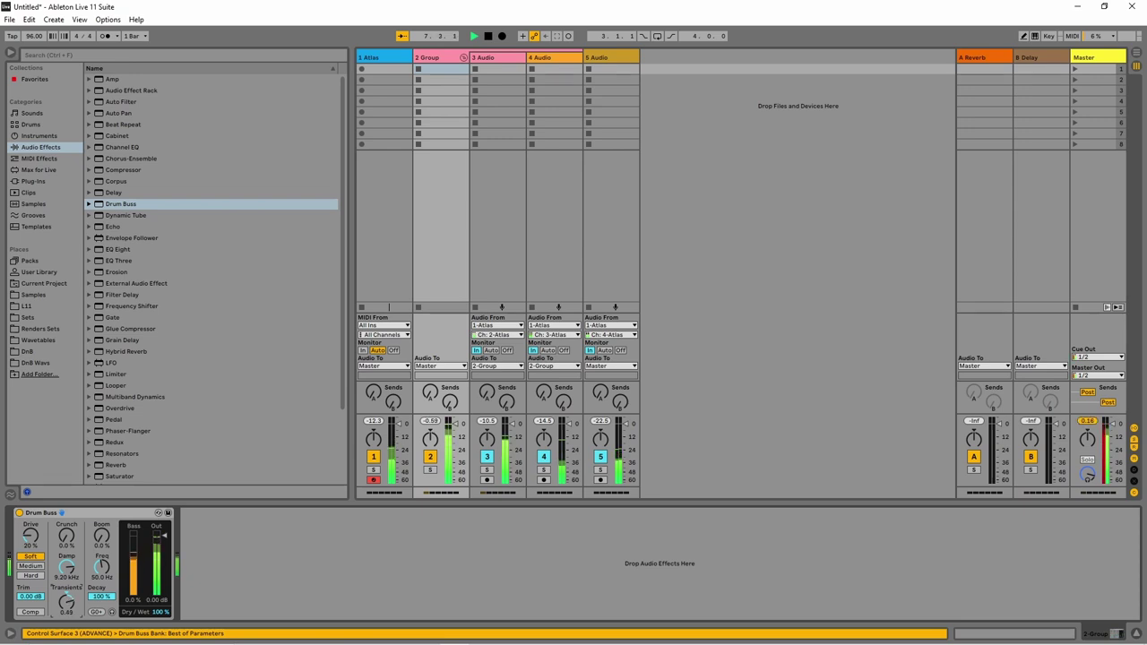
{"action": "left_click", "coordinate": [336, 560]}
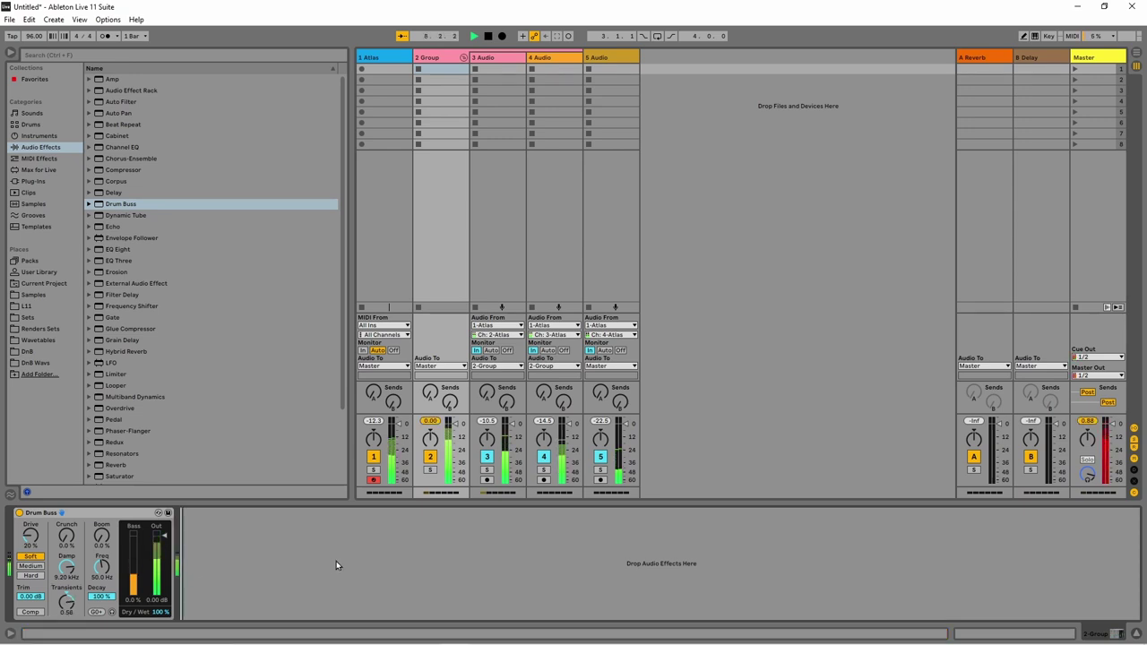